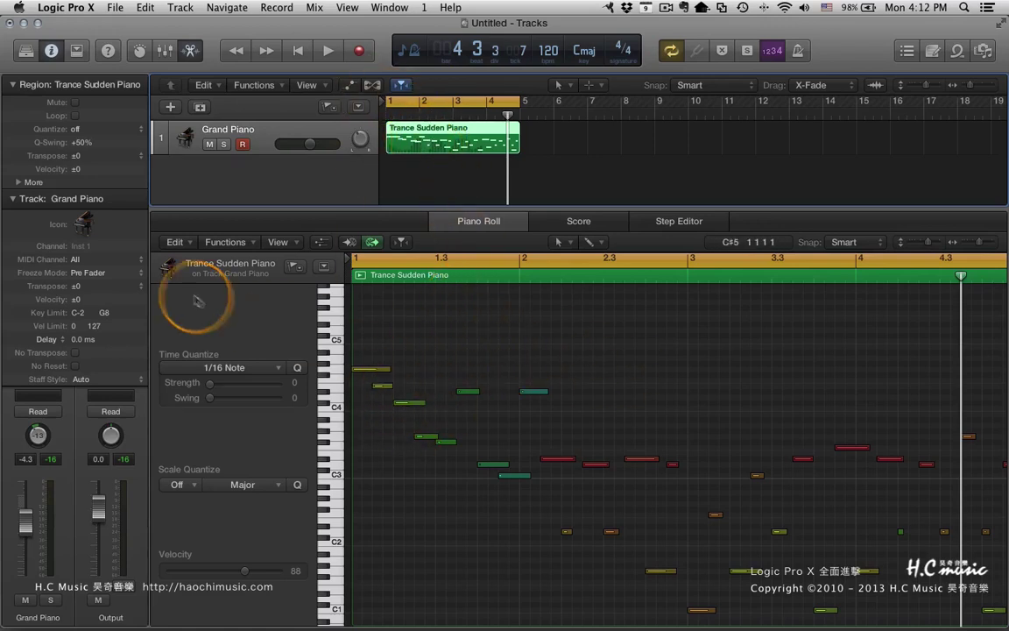
# Step: Show the MIDI Draw area in the Piano Roll and erase the existing controller curve
pyautogui.click(321, 241)
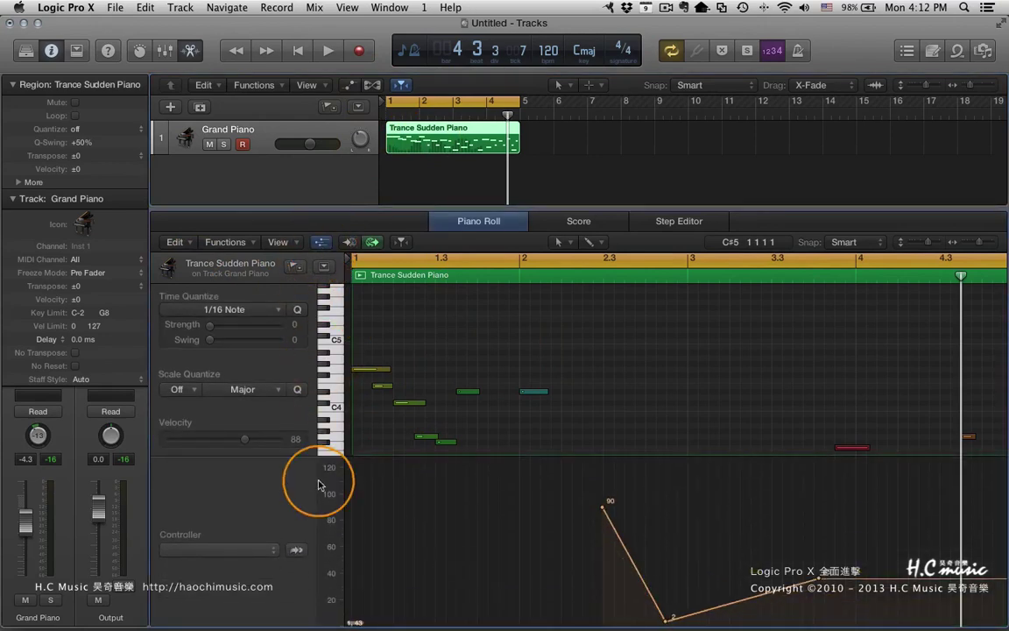
pyautogui.click(263, 550)
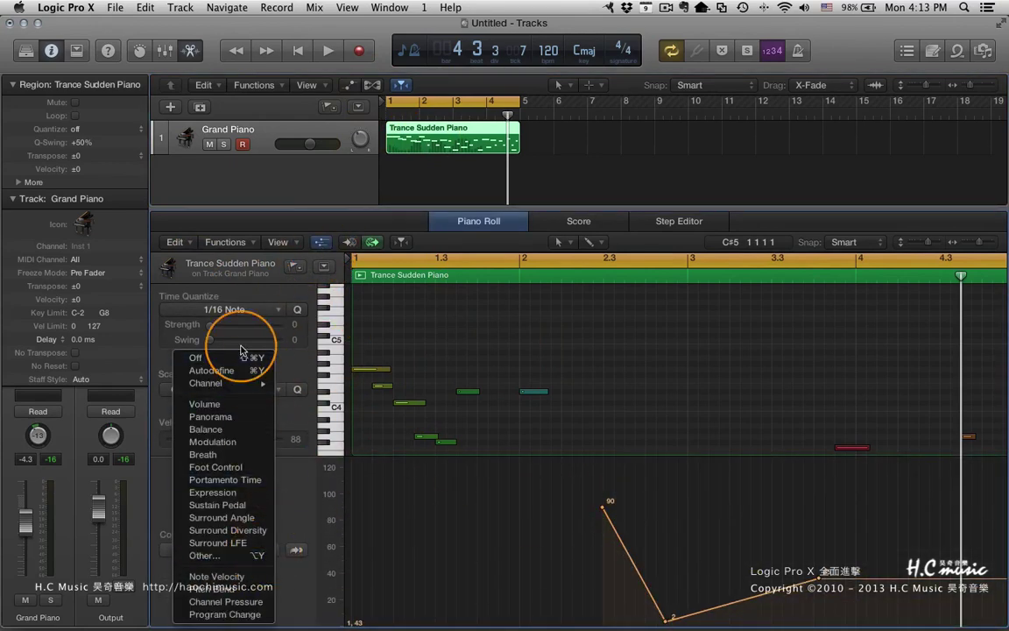
pyautogui.click(424, 490)
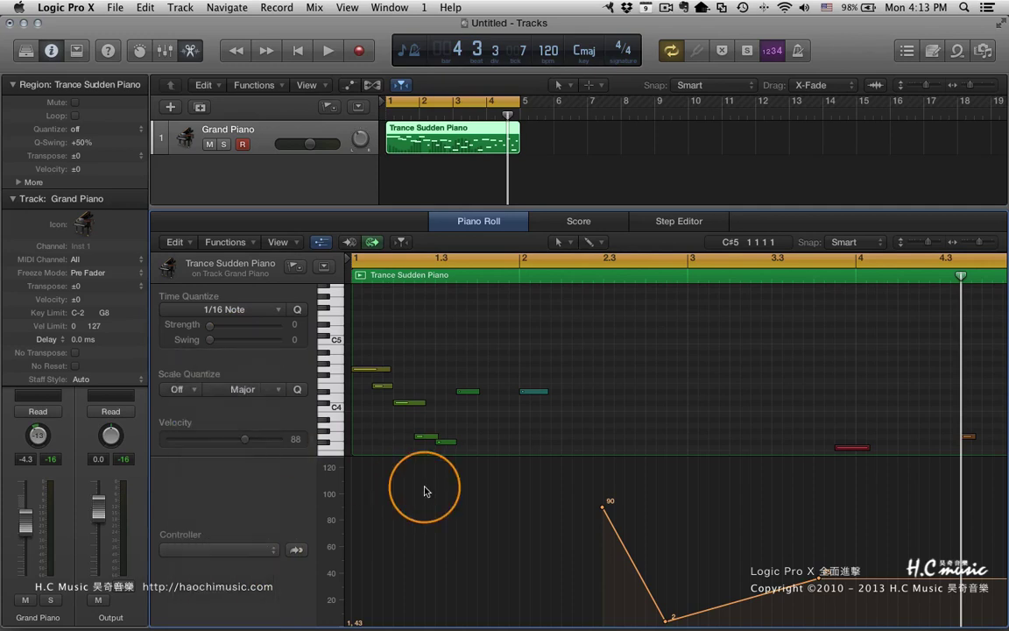
pyautogui.press('t')
pyautogui.click(472, 428)
pyautogui.moveTo(833, 548); pyautogui.dragTo(308, 573)
# Step: Set the MIDI Draw controller to Panorama and draw a freehand wavy pan curve across bars 1 to 4 with the Pencil tool
pyautogui.click(277, 547)
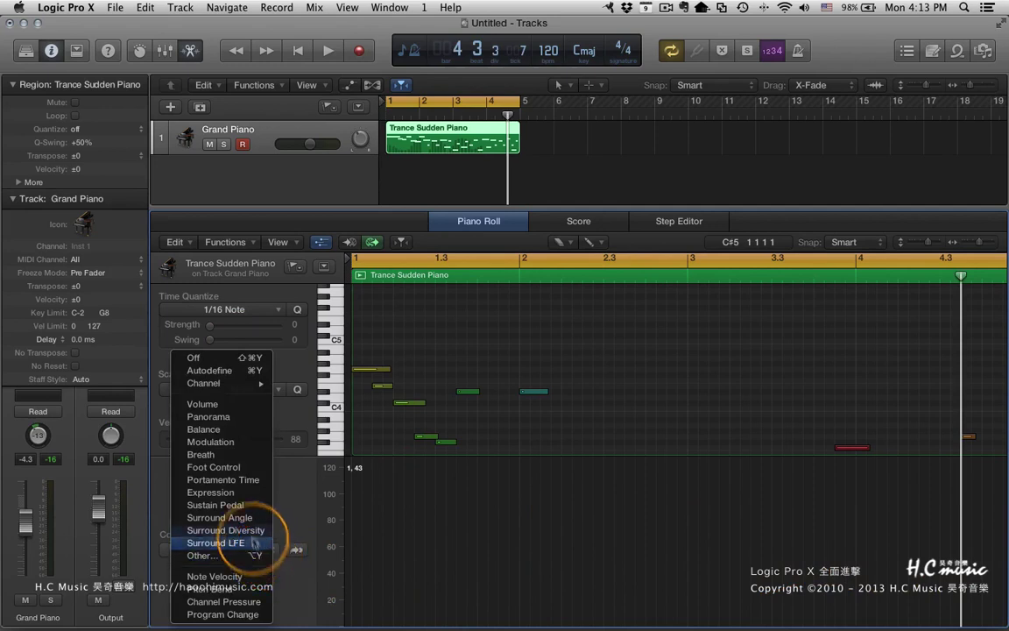
pyautogui.click(206, 416)
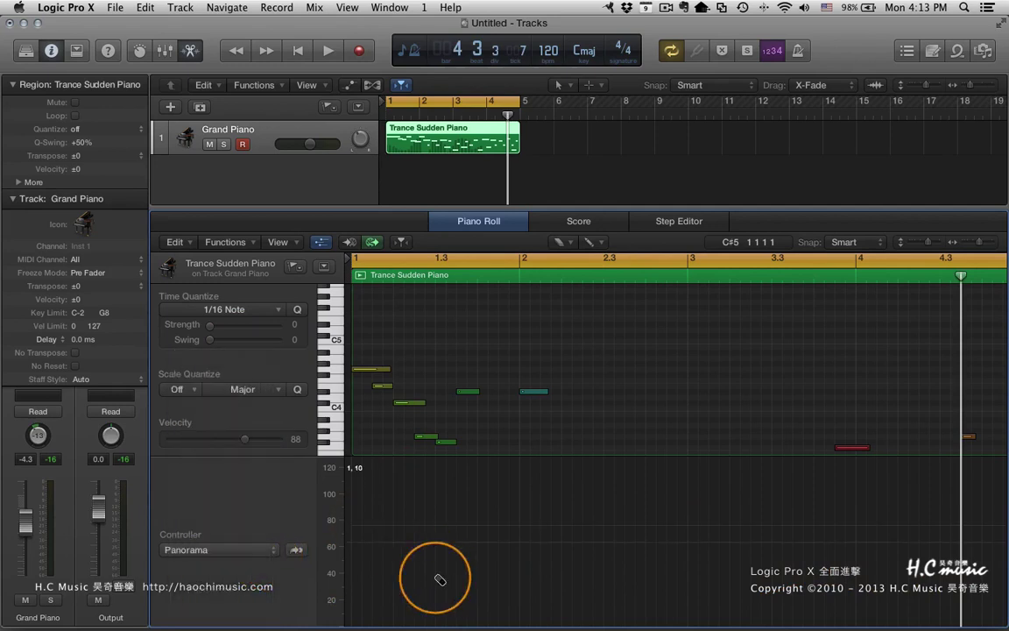
pyautogui.press('t')
pyautogui.press('Escape')
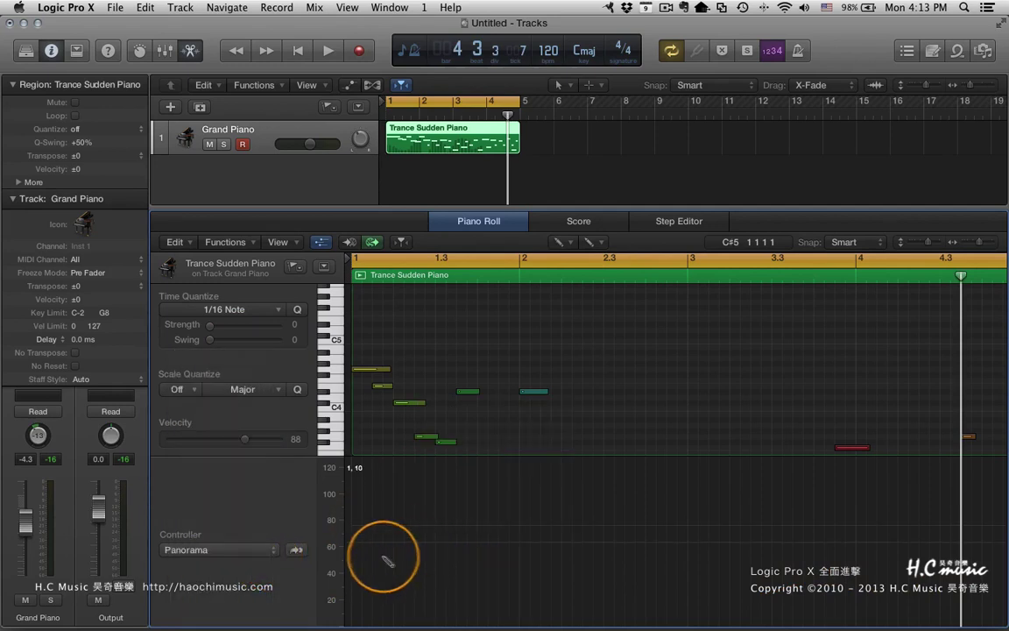
pyautogui.moveTo(378, 467)
pyautogui.mouseDown()
pyautogui.moveTo(447, 575)
pyautogui.moveTo(522, 501)
pyautogui.moveTo(665, 499)
pyautogui.moveTo(957, 551)
pyautogui.moveTo(959, 562)
pyautogui.mouseUp()
pyautogui.scroll(-5, 638, 377)
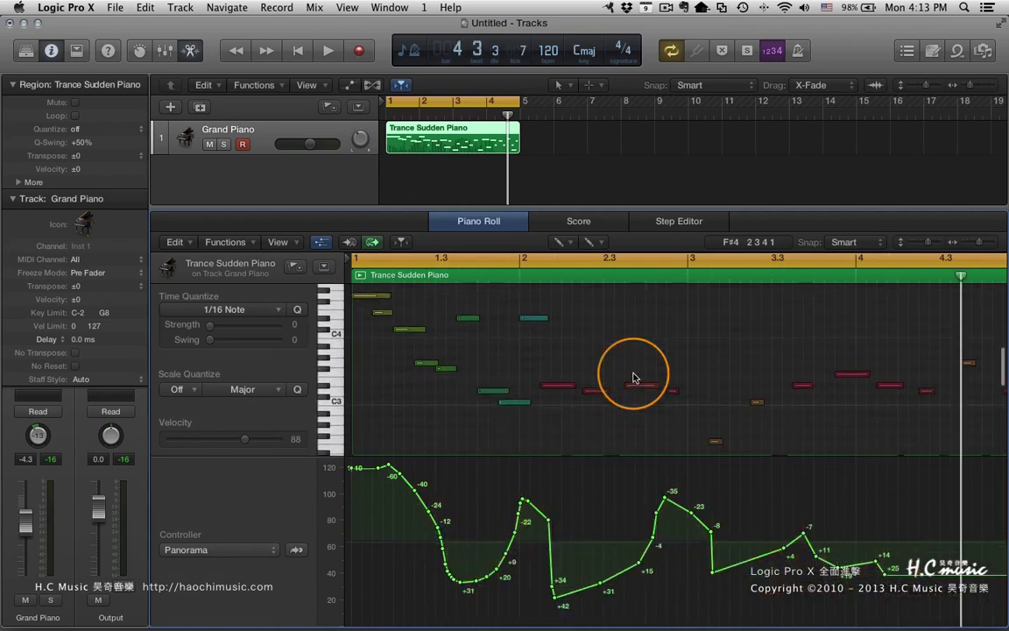
# Step: Switch the MIDI Draw controller to Expression, draw a freehand wavy curve across bars 1 to 4, and return to the Pointer tool
pyautogui.click(235, 549)
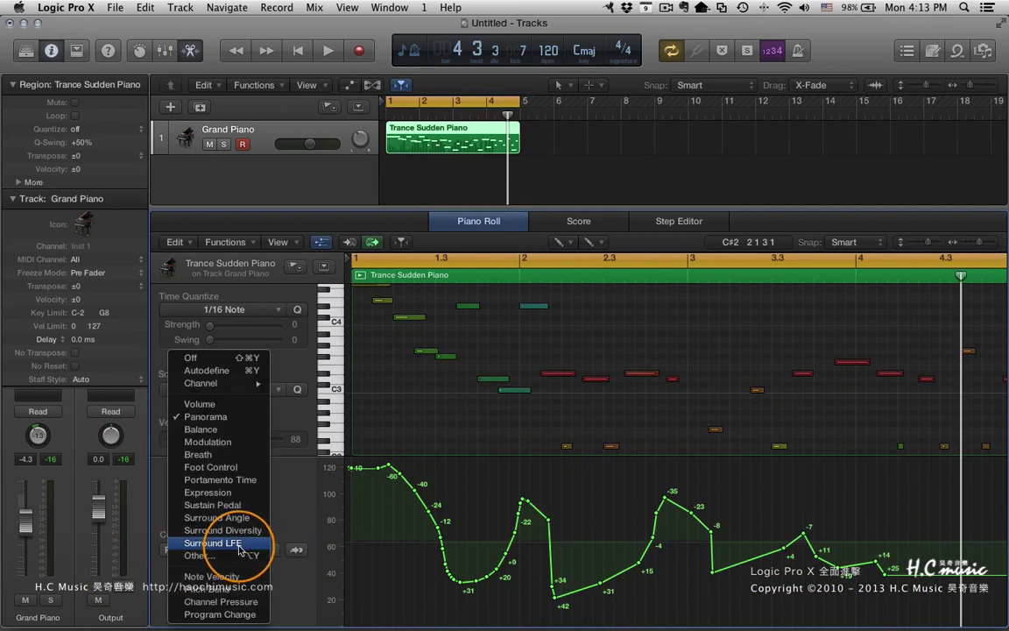
pyautogui.click(232, 493)
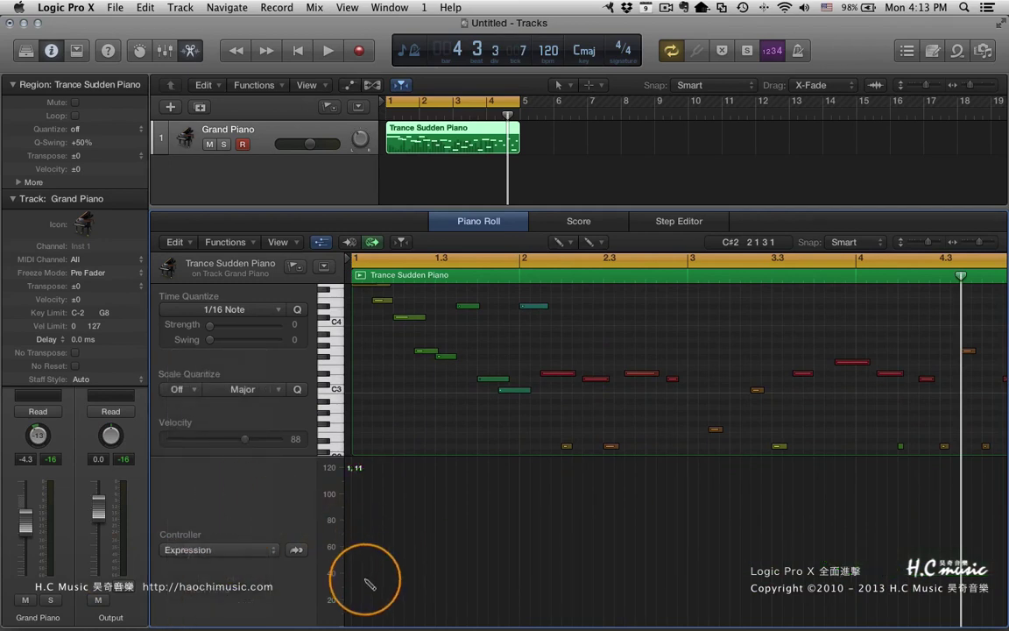
pyautogui.moveTo(369, 583)
pyautogui.mouseDown()
pyautogui.moveTo(362, 589)
pyautogui.moveTo(522, 500)
pyautogui.moveTo(639, 581)
pyautogui.moveTo(678, 508)
pyautogui.moveTo(902, 525)
pyautogui.moveTo(827, 529)
pyautogui.mouseUp()
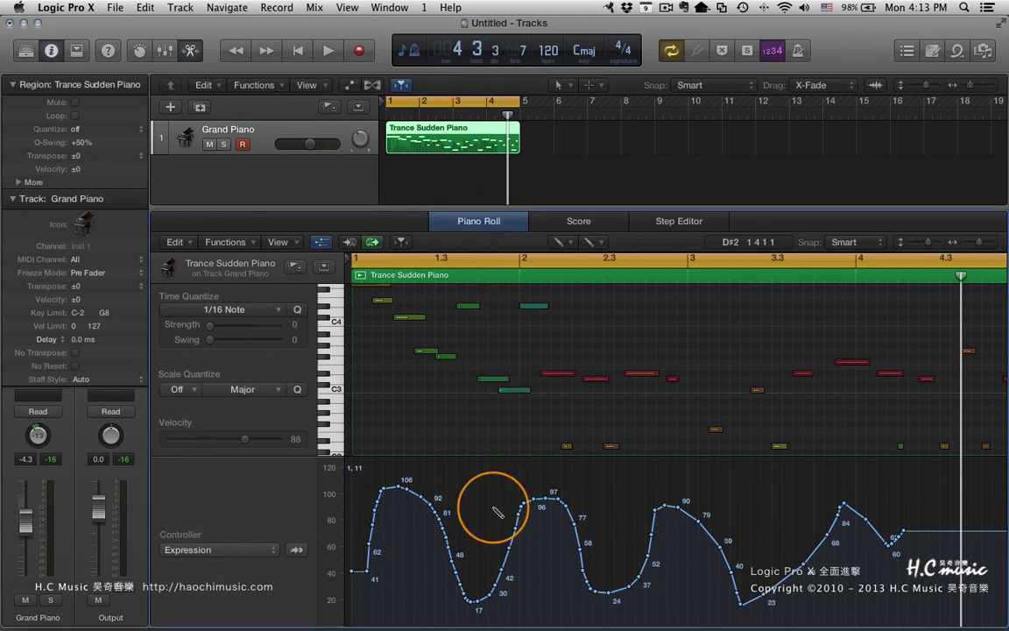
pyautogui.press('Escape')
pyautogui.press('Escape')
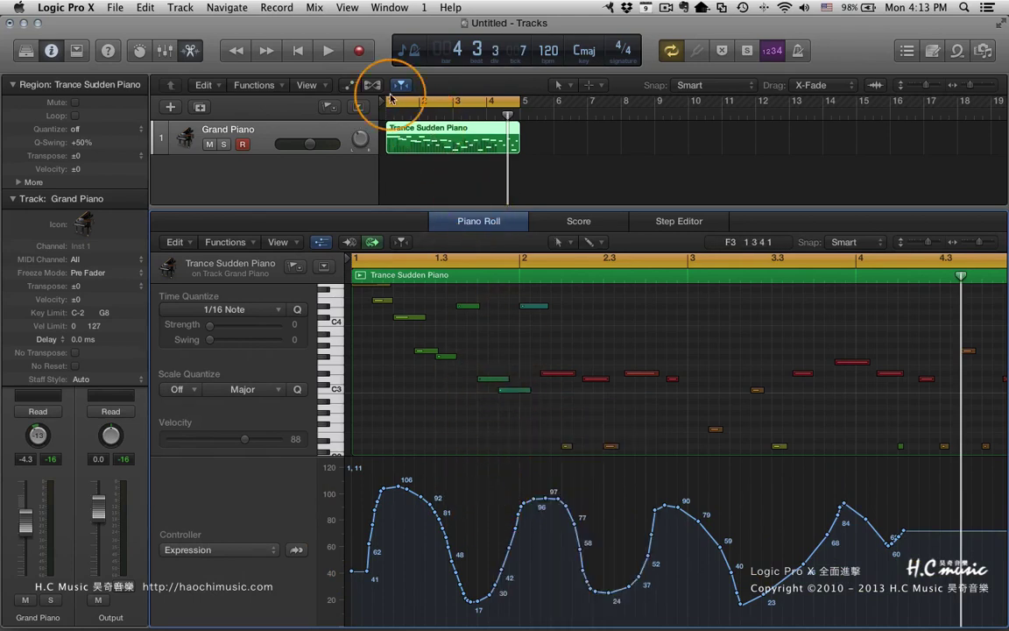
# Step: Display the Panorama curve again and open the MIDI Transform window, moved clear of the track inspector
pyautogui.click(383, 8)
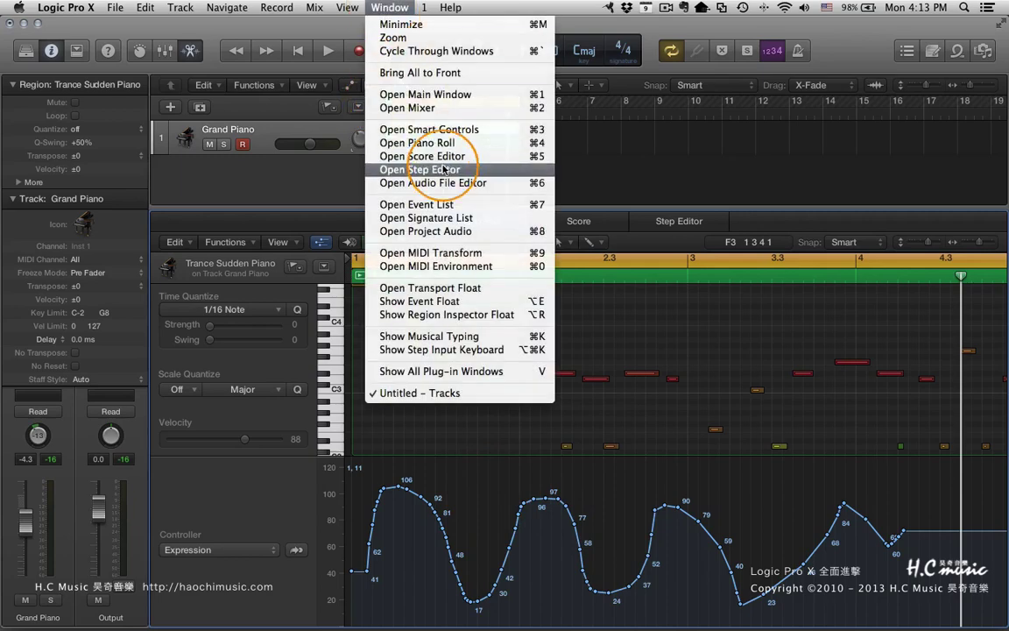
pyautogui.click(261, 550)
pyautogui.click(261, 550)
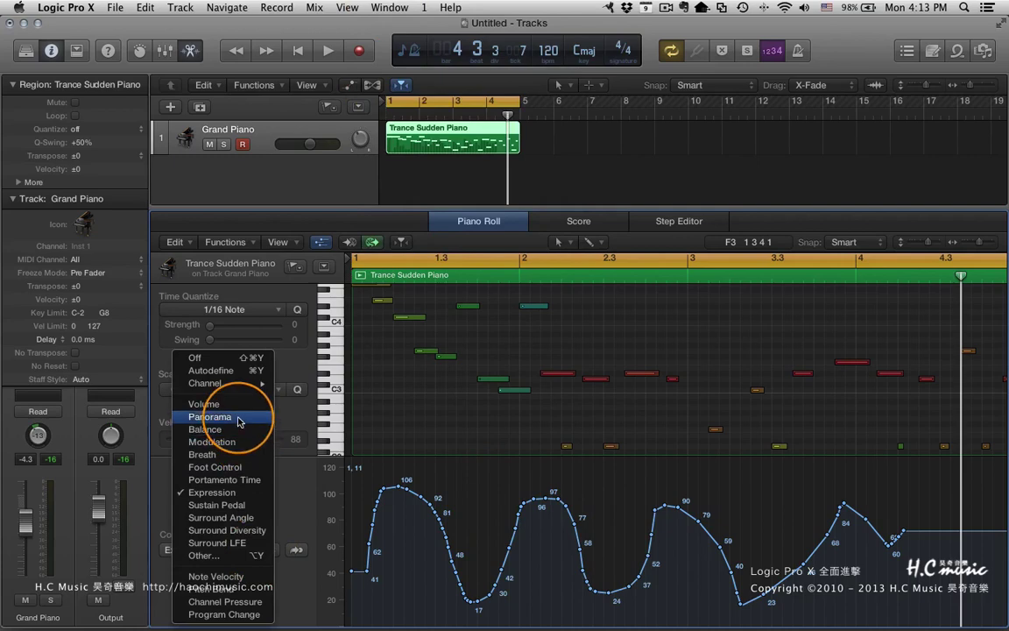
pyautogui.click(248, 417)
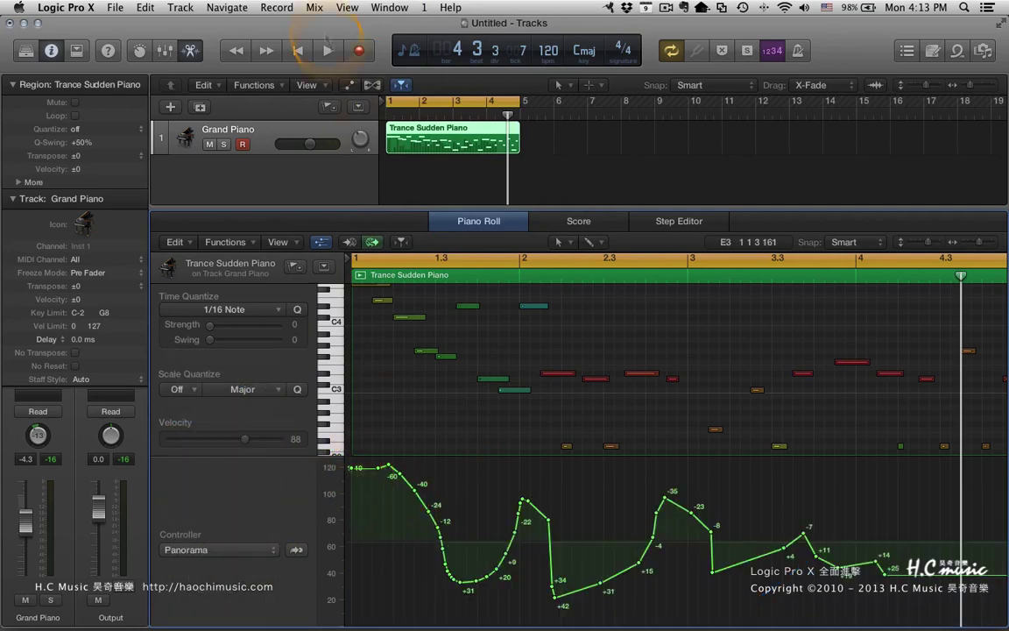
pyautogui.click(387, 9)
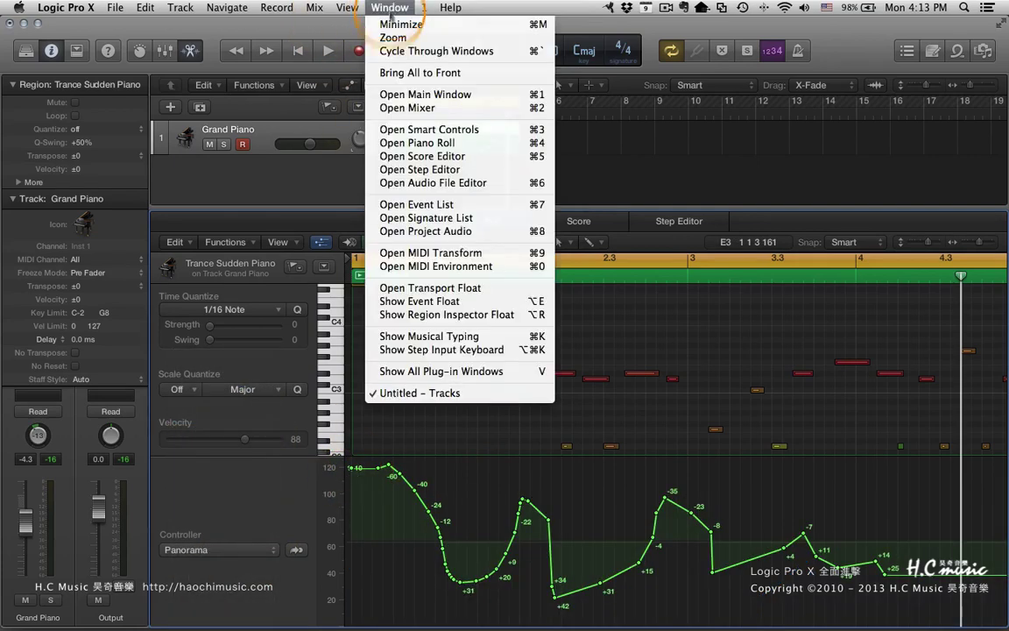
pyautogui.click(429, 252)
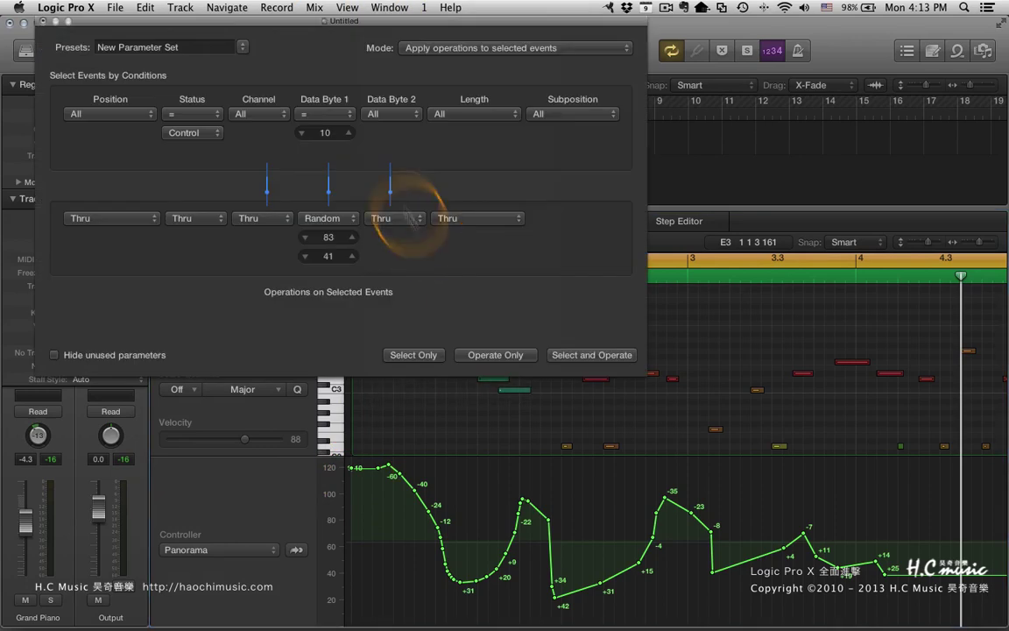
pyautogui.moveTo(283, 18); pyautogui.dragTo(381, 17)
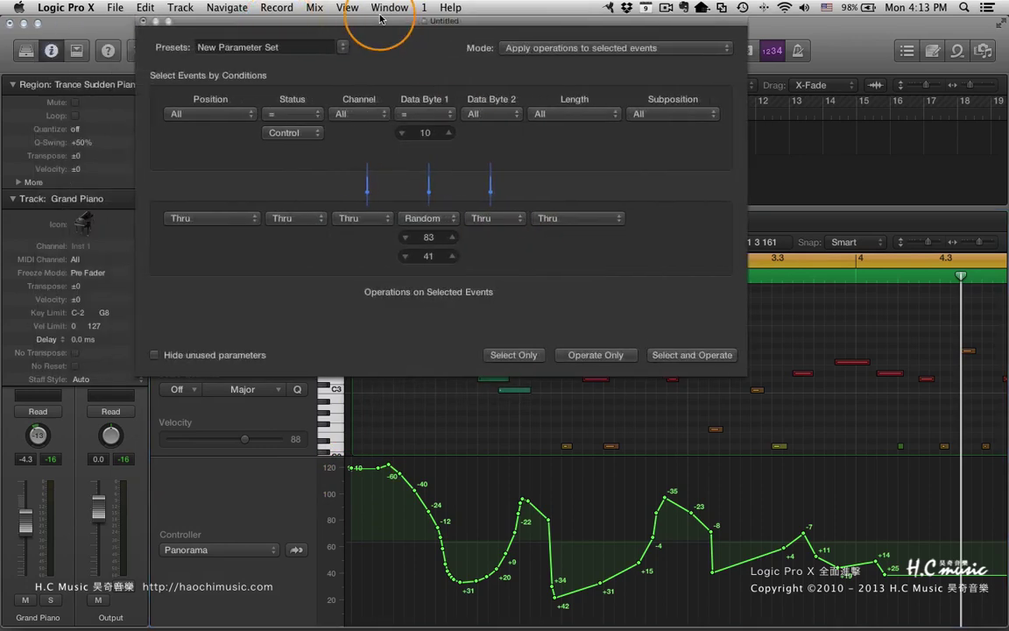
# Step: Check the status conditions in MIDI Transform, leaving them at = Control, and set the Data Byte 1 operation to Thru
pyautogui.click(304, 115)
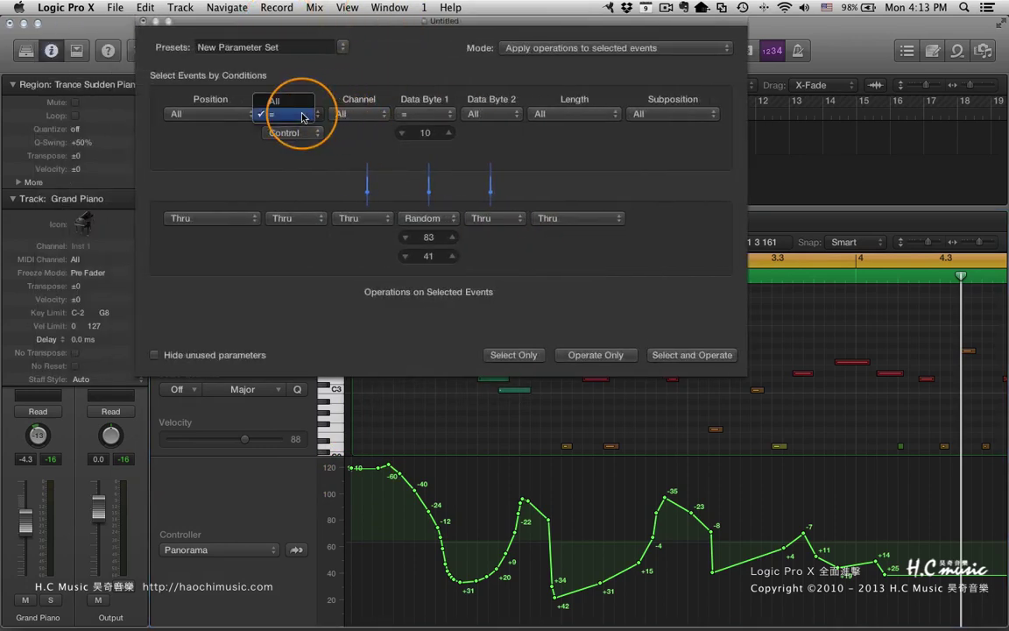
pyautogui.click(304, 115)
pyautogui.click(306, 134)
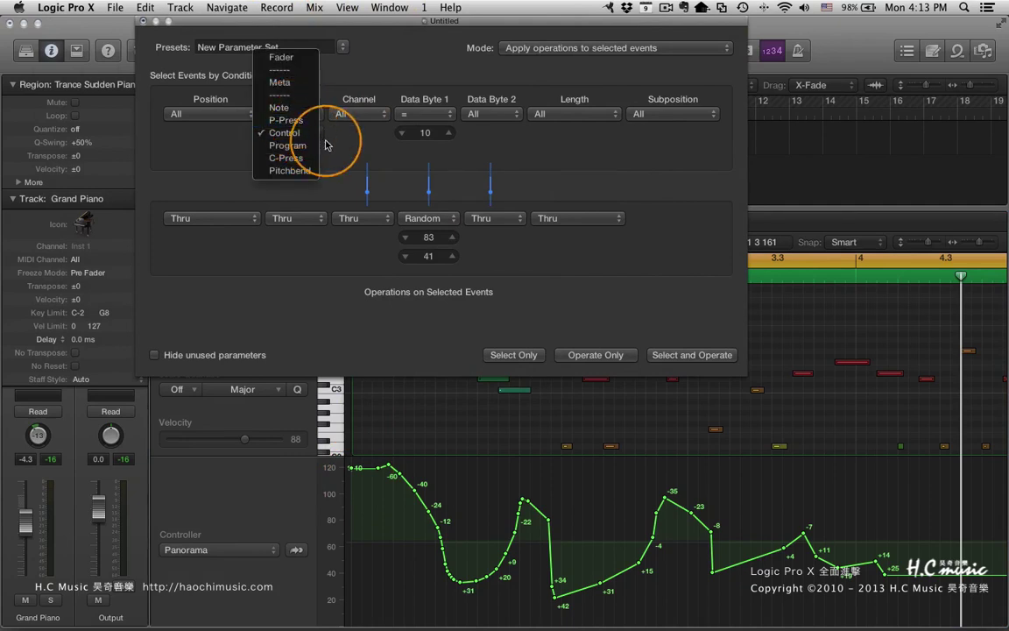
pyautogui.click(346, 146)
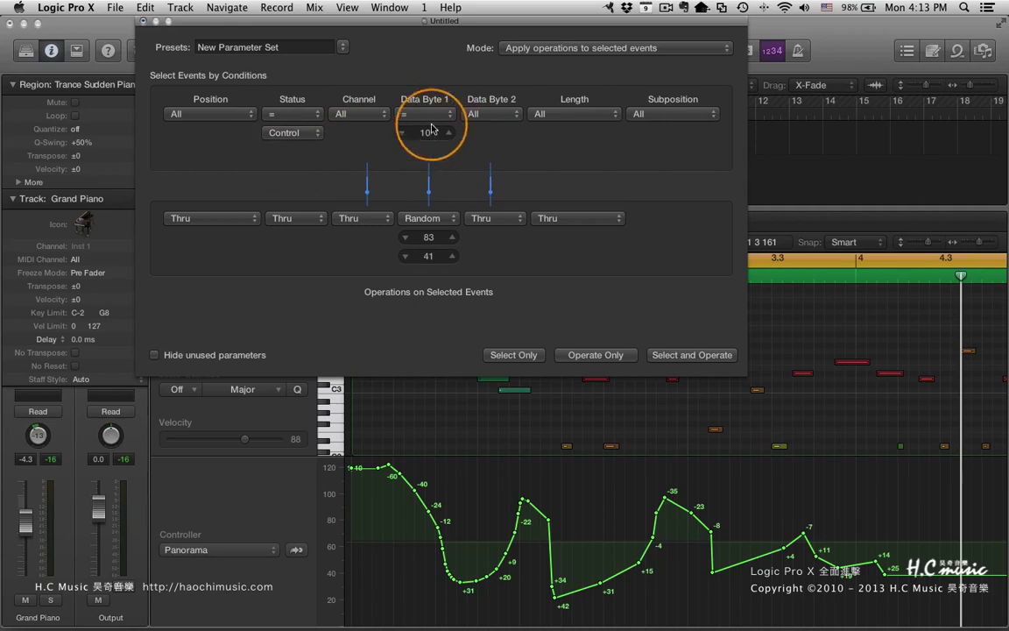
pyautogui.click(437, 223)
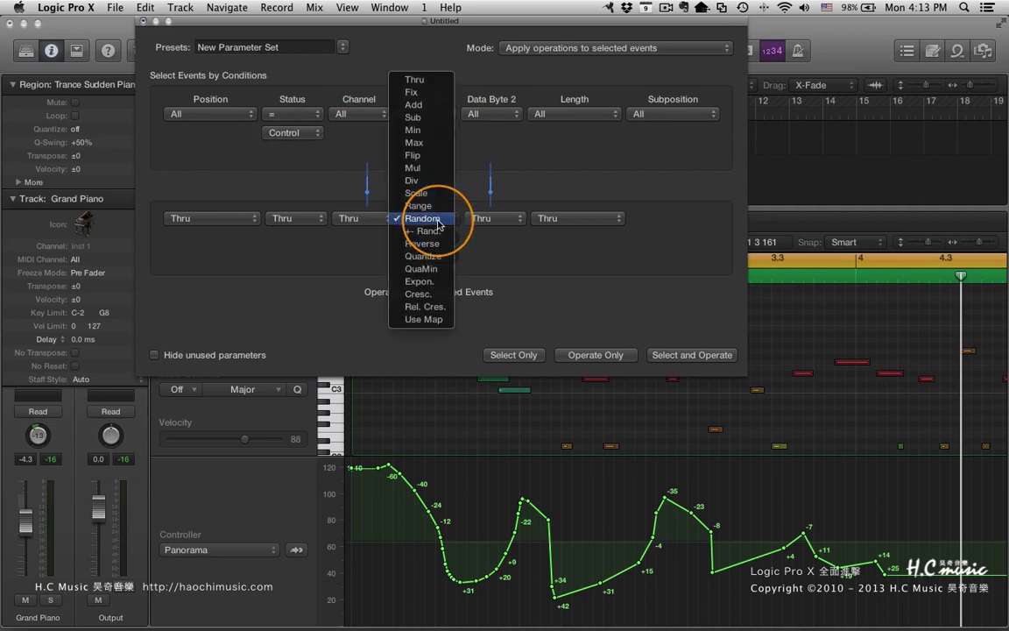
pyautogui.click(418, 23)
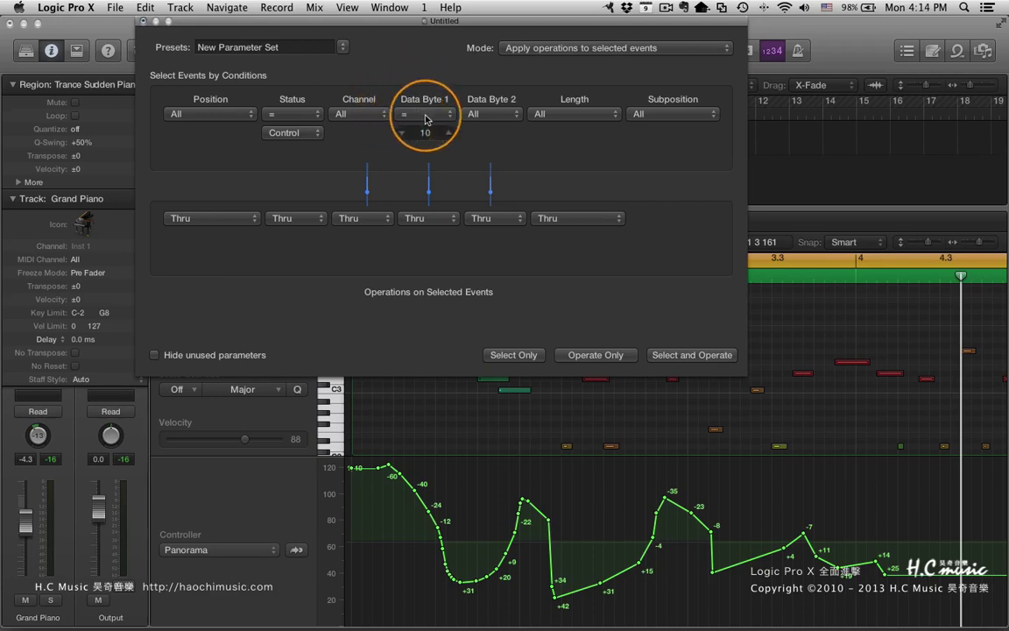
# Step: Set the Data Byte 2 operation to Random with its values at 127 and 0
pyautogui.click(497, 117)
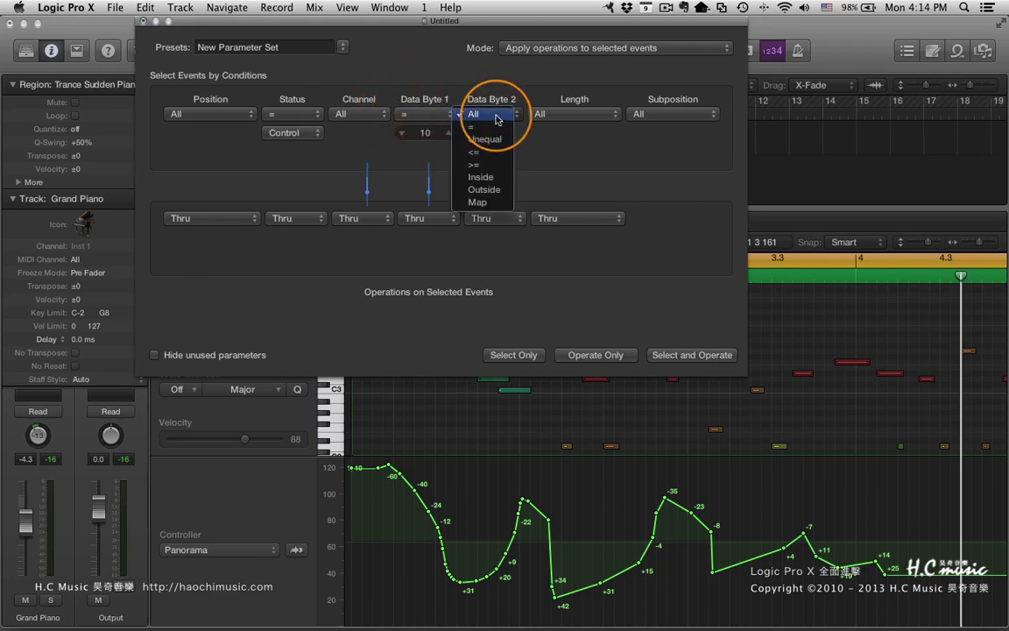
pyautogui.click(501, 218)
pyautogui.click(501, 219)
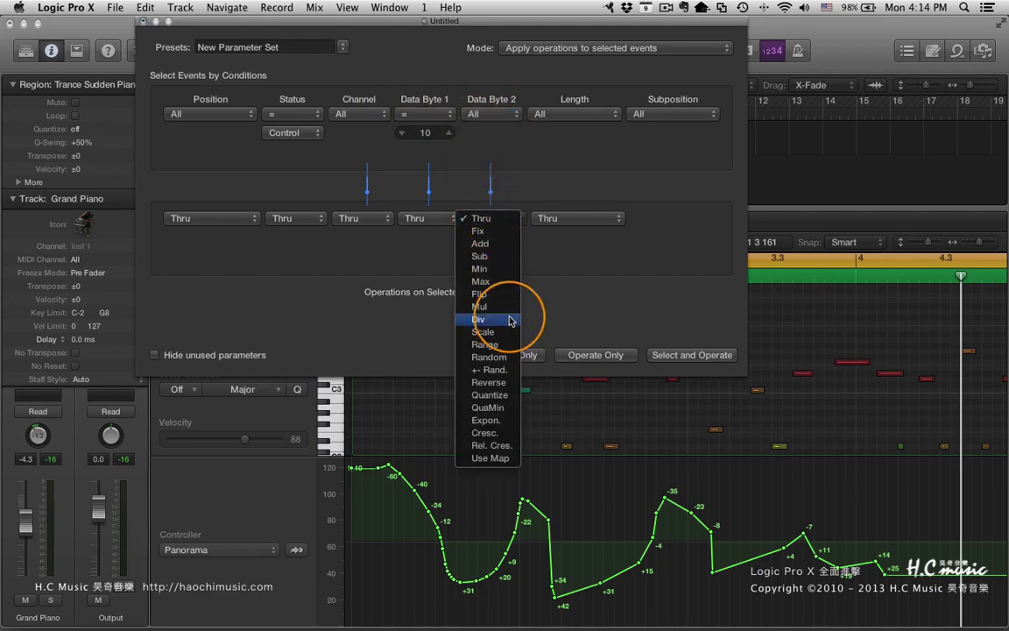
pyautogui.click(477, 480)
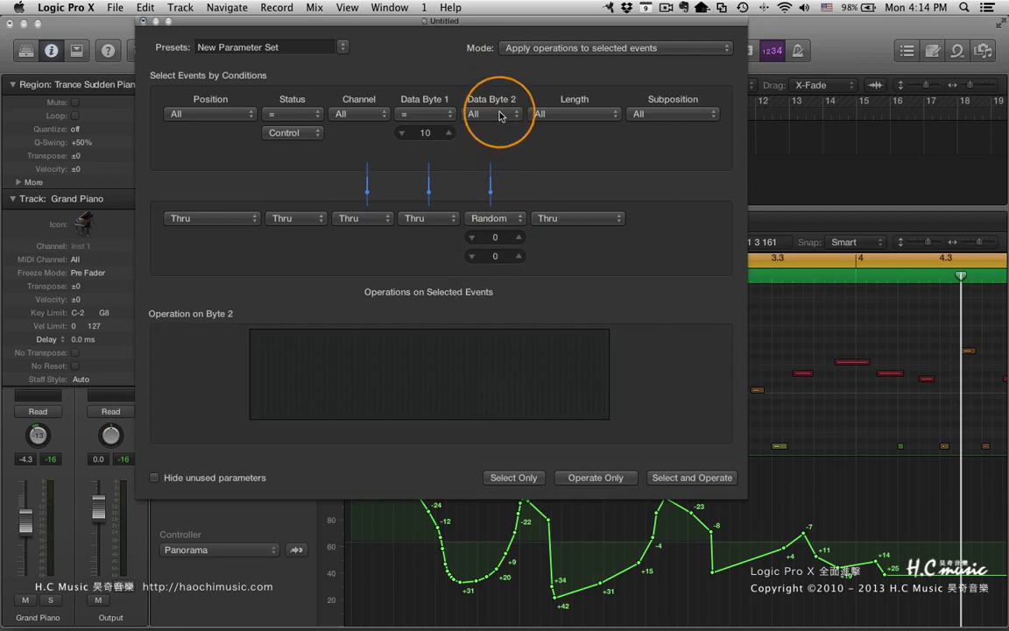
pyautogui.moveTo(517, 235); pyautogui.dragTo(495, 236)
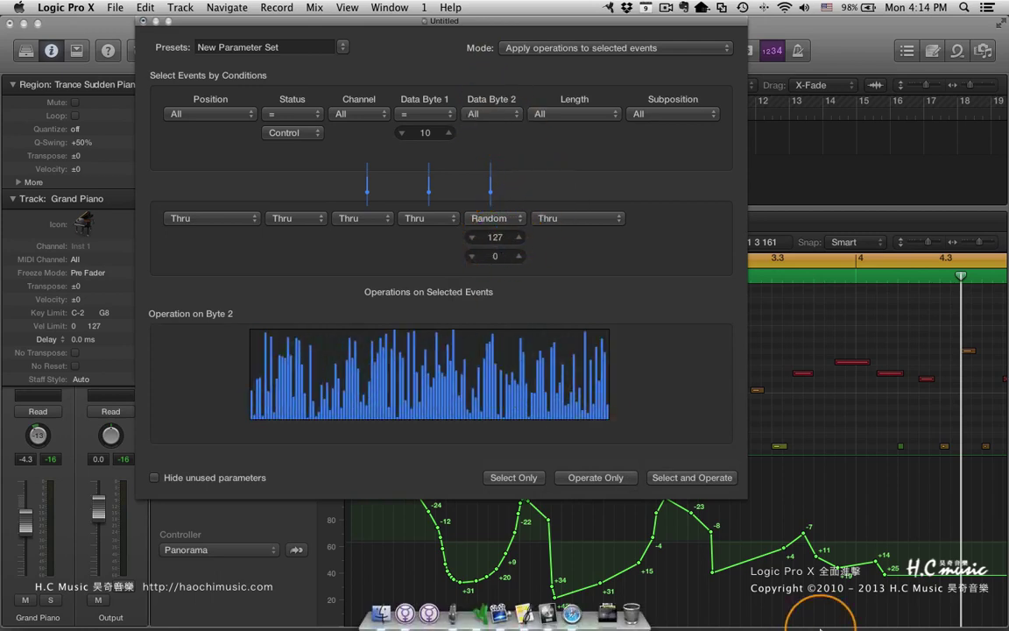
# Step: Select only the matching panorama events and apply the random operation to them
pyautogui.click(631, 418)
pyautogui.click(535, 477)
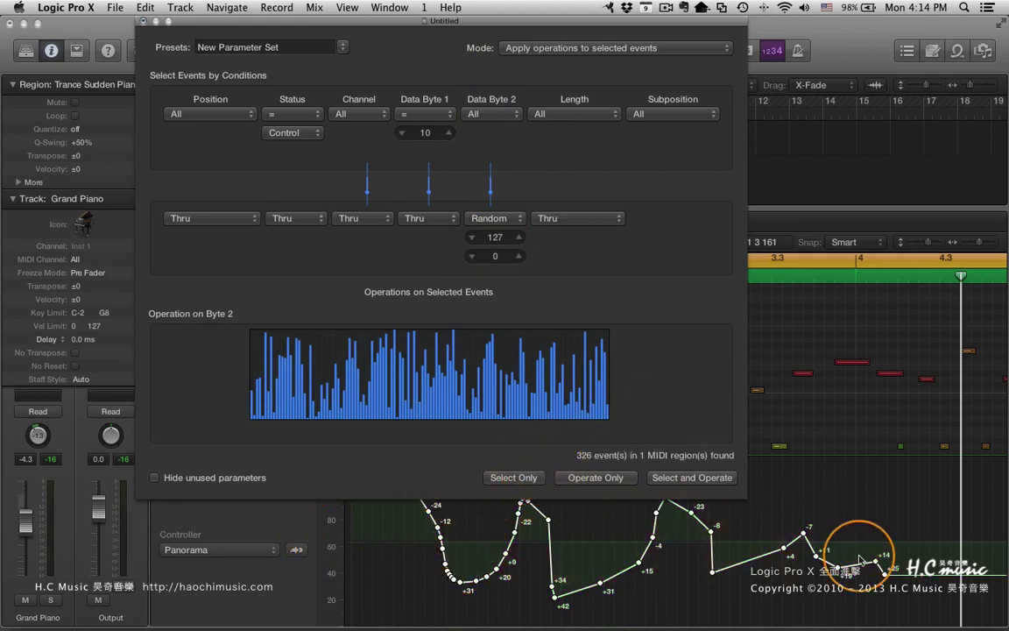
pyautogui.click(597, 477)
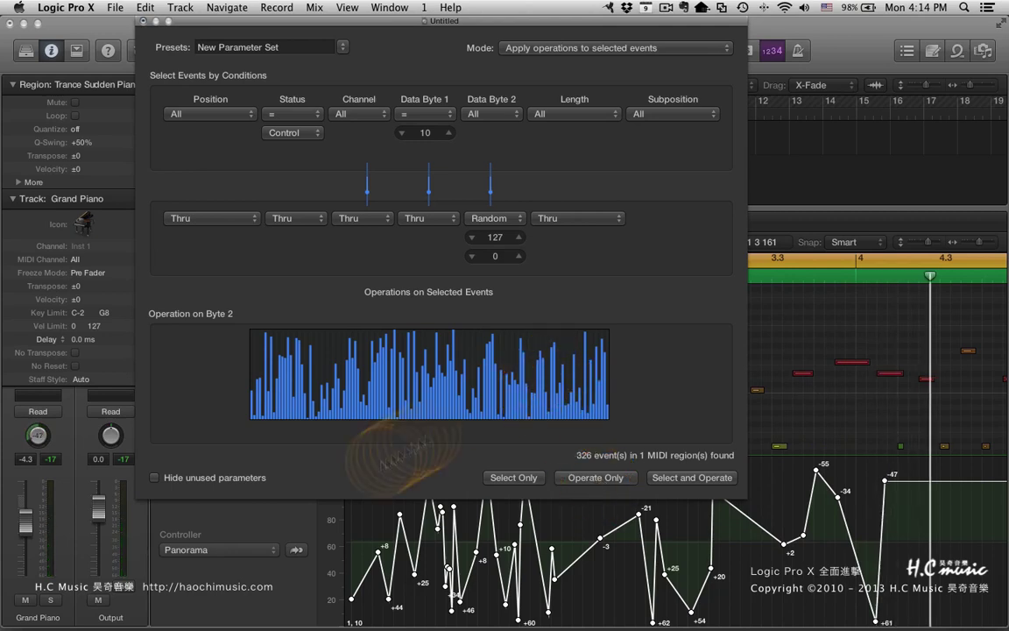
# Step: Display the Expression curve in MIDI Draw and set the Data Byte 1 condition to 11
pyautogui.click(271, 550)
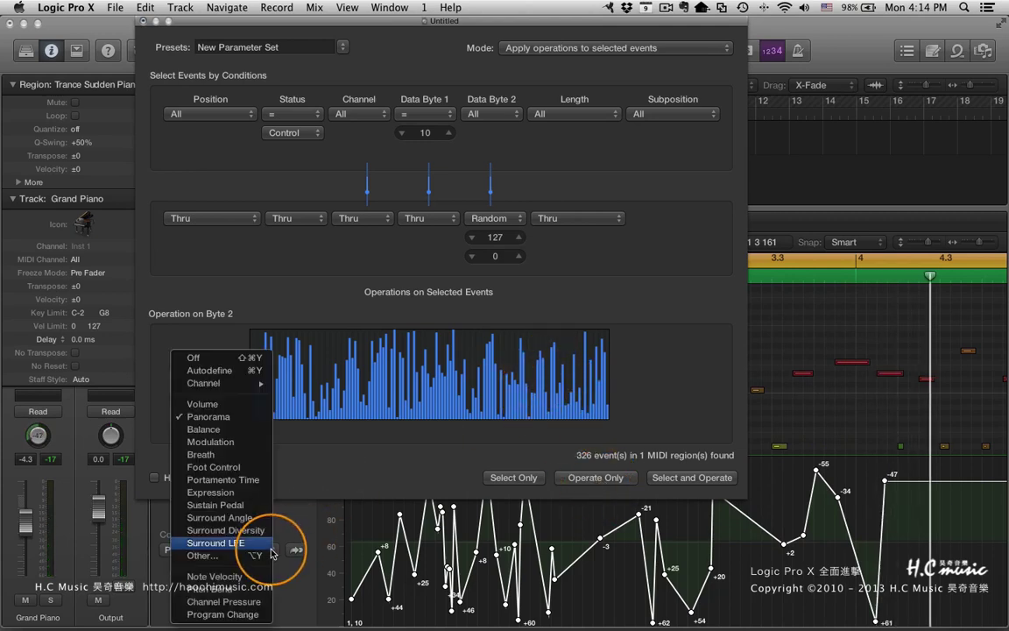
pyautogui.click(254, 493)
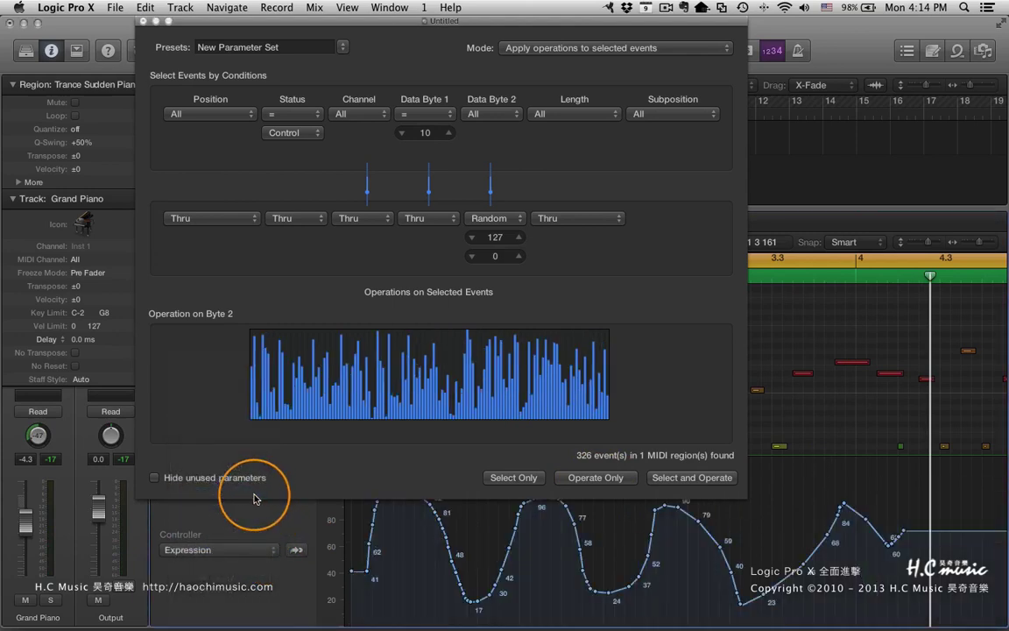
pyautogui.moveTo(427, 140); pyautogui.dragTo(427, 131)
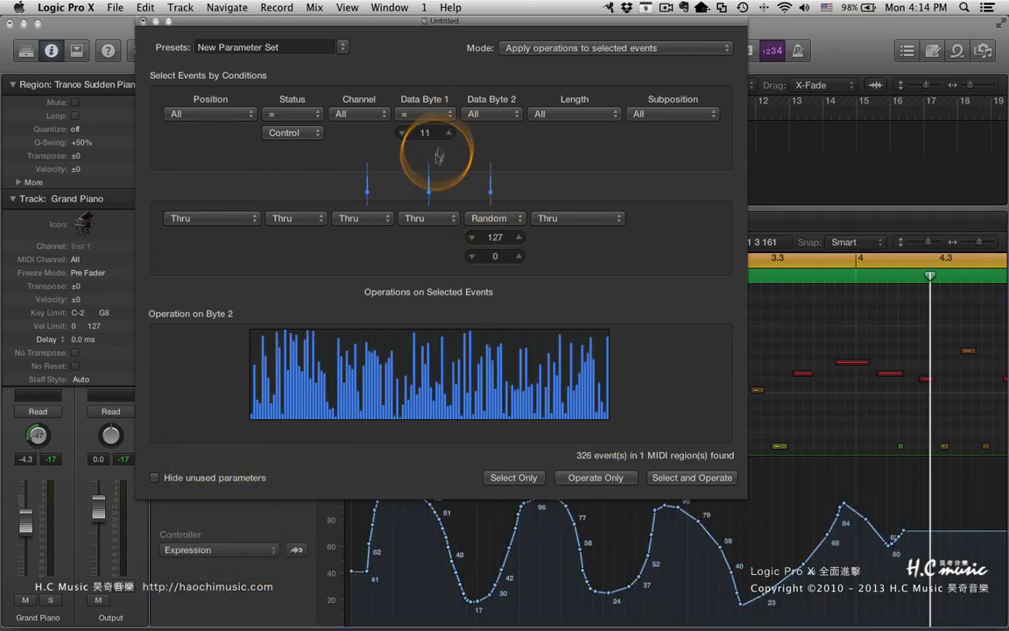
# Step: Keep the Data Byte 2 condition at All and change its operation to Cresc. with the first value at 127
pyautogui.click(494, 116)
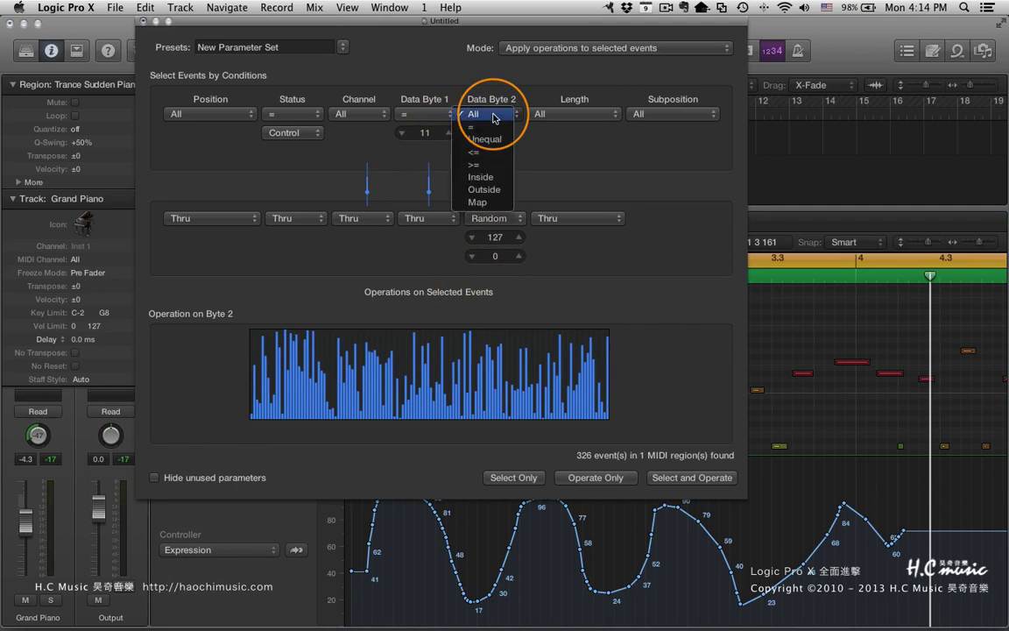
pyautogui.click(494, 115)
pyautogui.click(495, 220)
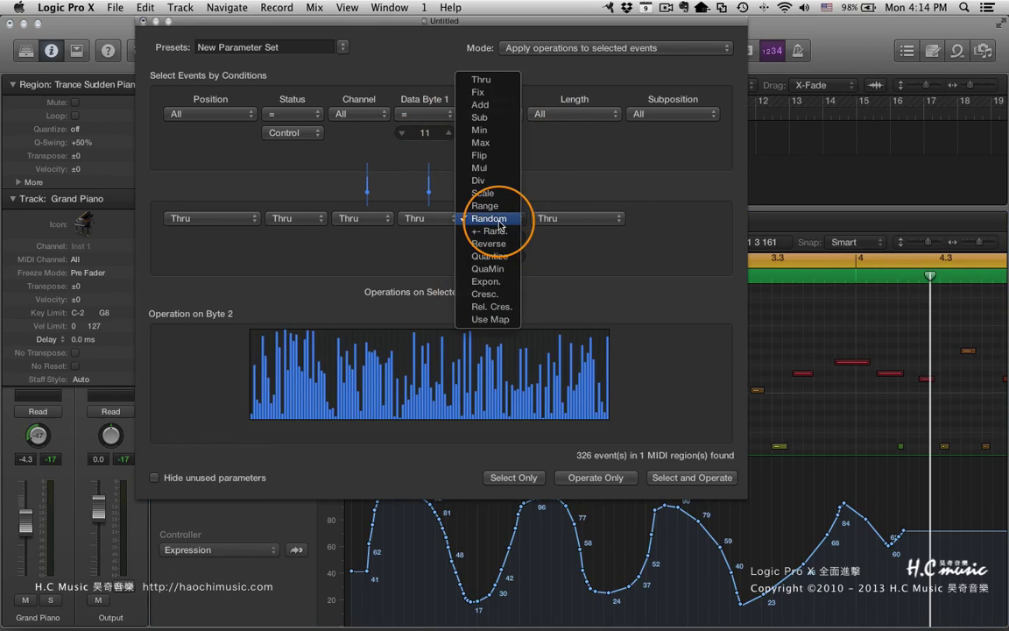
pyautogui.click(496, 293)
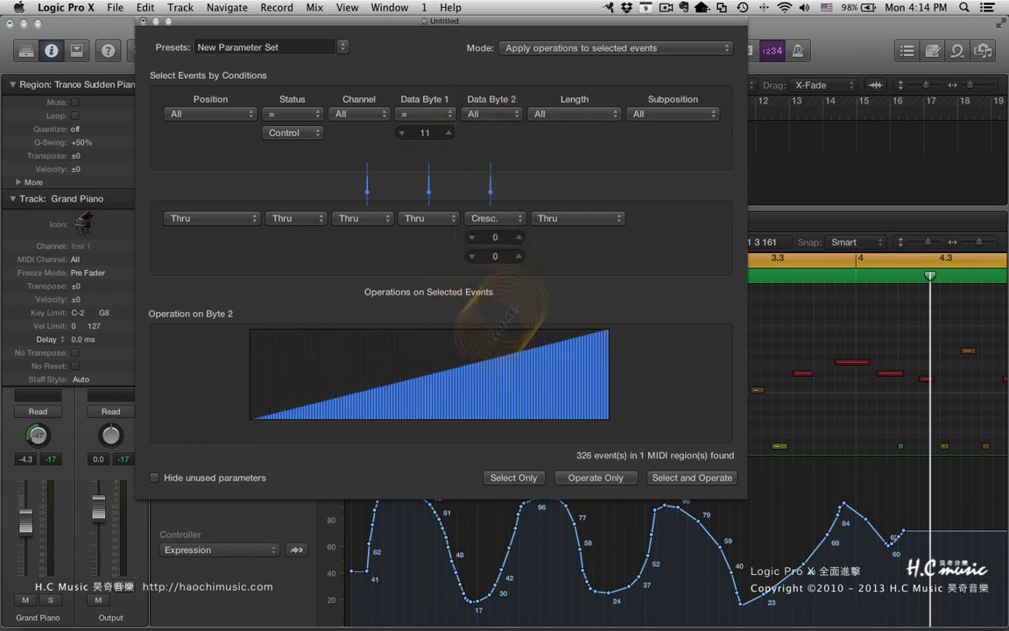
pyautogui.click(494, 236)
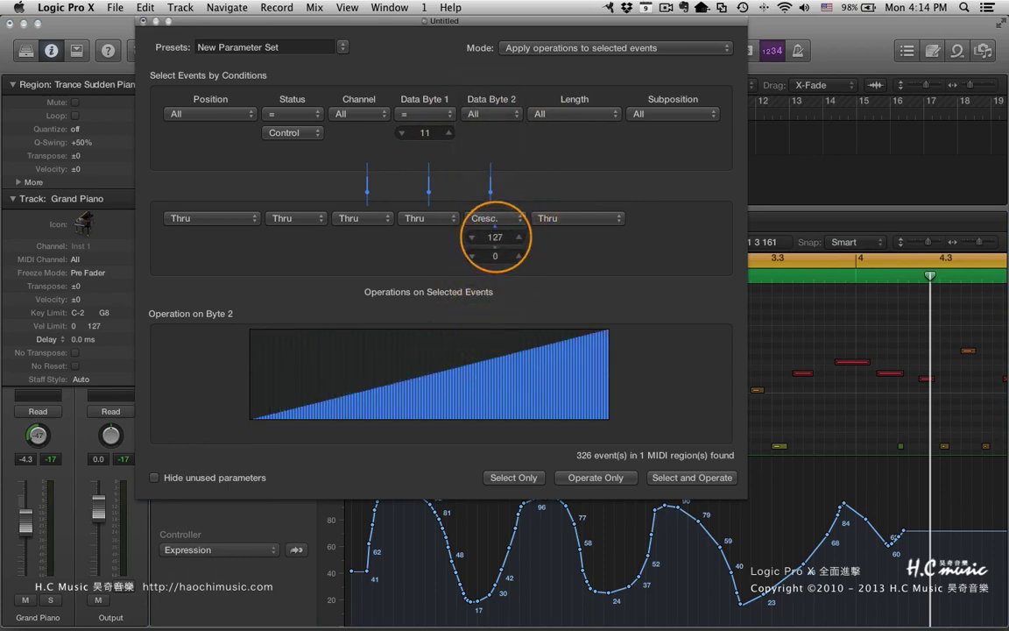
# Step: Select only the matching Expression events and apply a Random operation with values 127 and 0 to their Data Byte 2
pyautogui.click(513, 477)
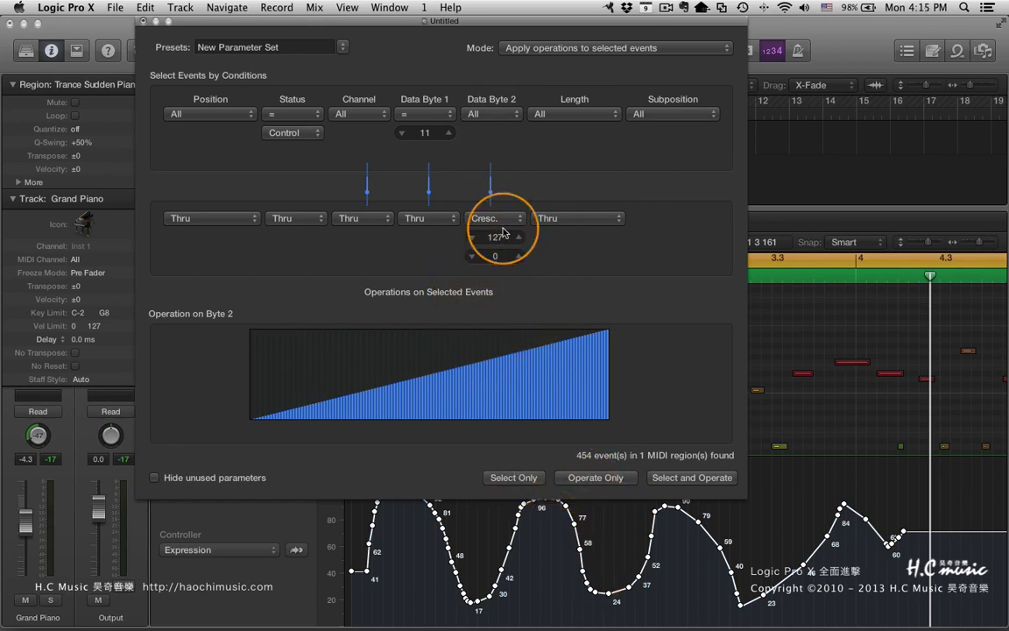
pyautogui.moveTo(493, 253); pyautogui.dragTo(495, 256)
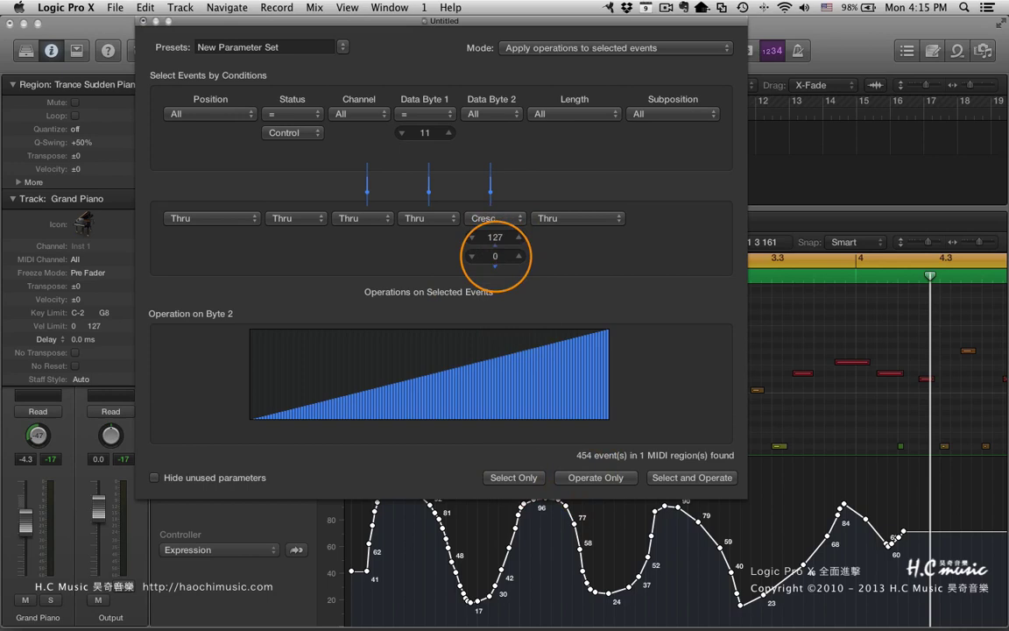
pyautogui.click(496, 218)
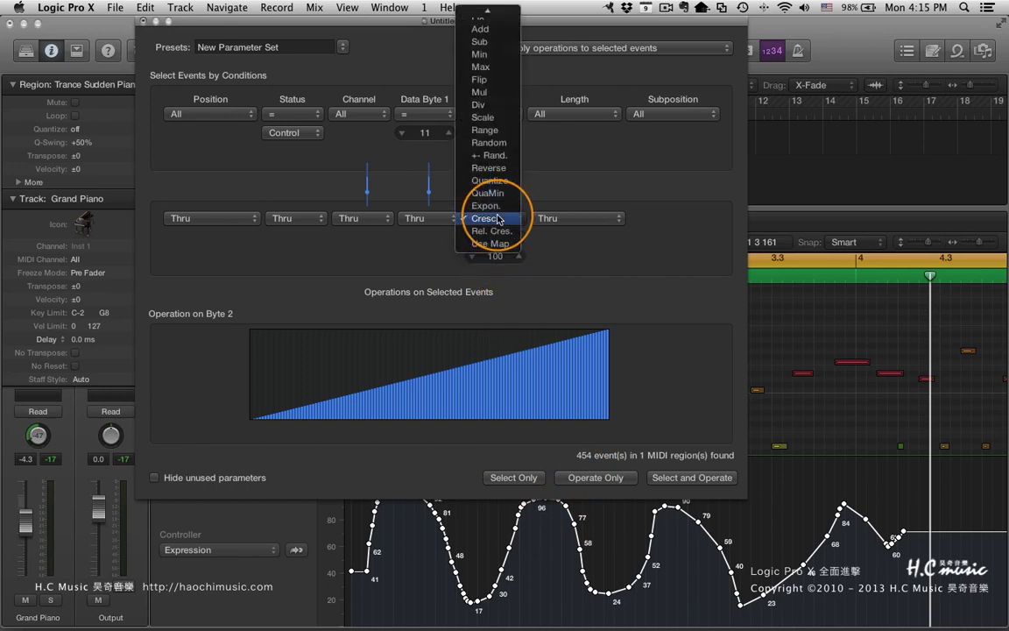
pyautogui.click(489, 142)
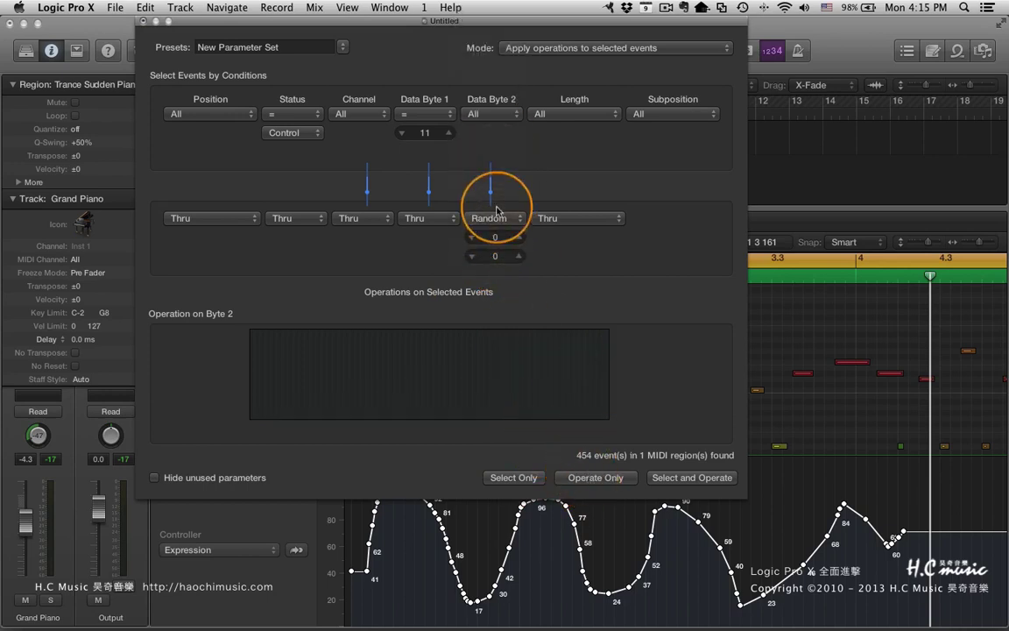
pyautogui.moveTo(495, 236); pyautogui.dragTo(495, 211)
pyautogui.click(587, 479)
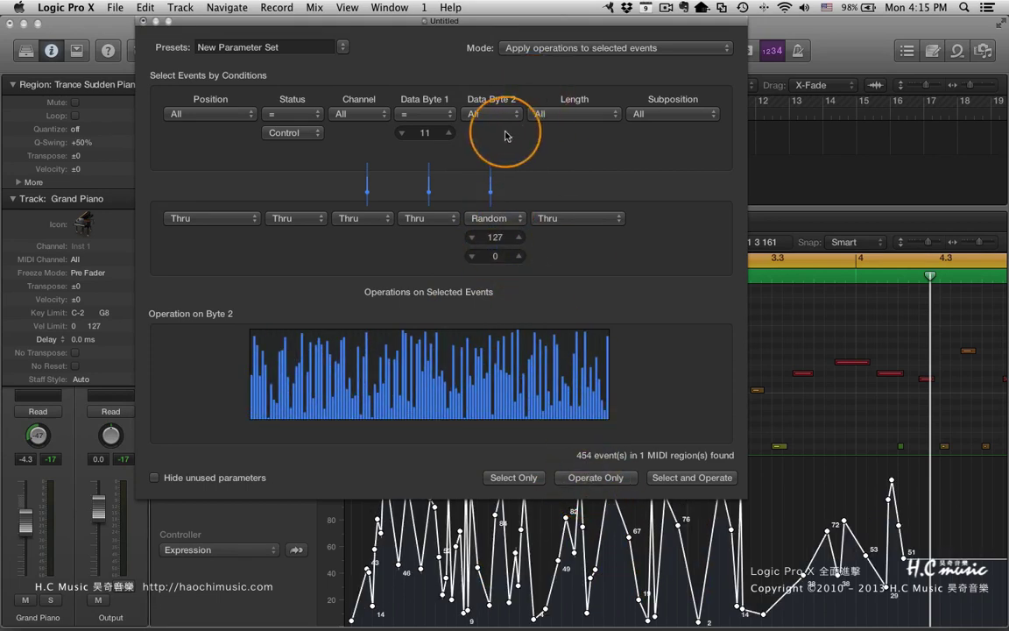
# Step: Change the Data Byte 2 operation to Reverse and apply it to the already selected Expression events
pyautogui.click(508, 221)
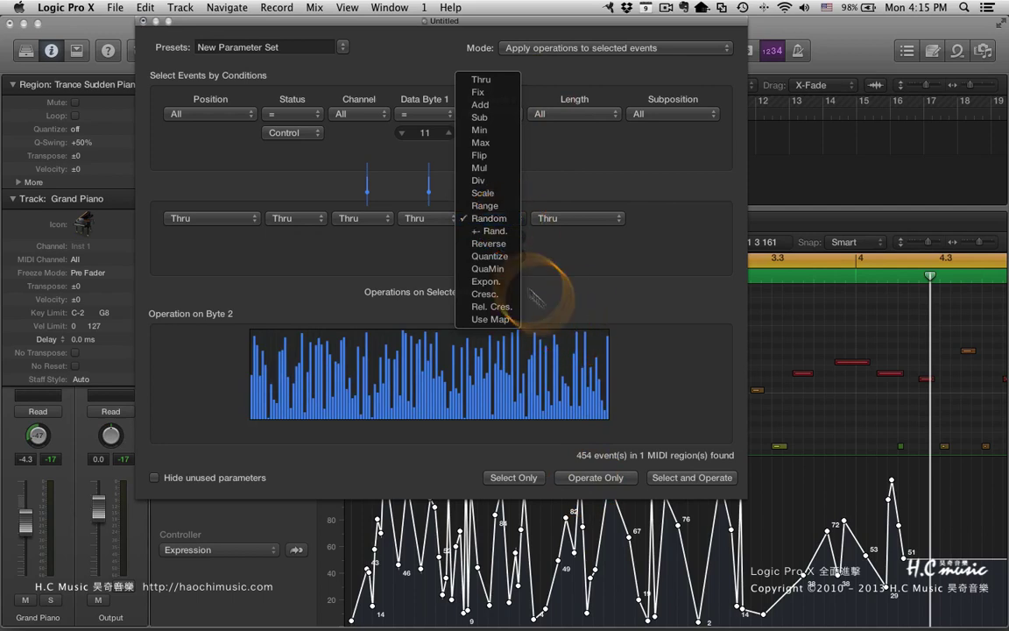
pyautogui.click(488, 243)
pyautogui.click(590, 480)
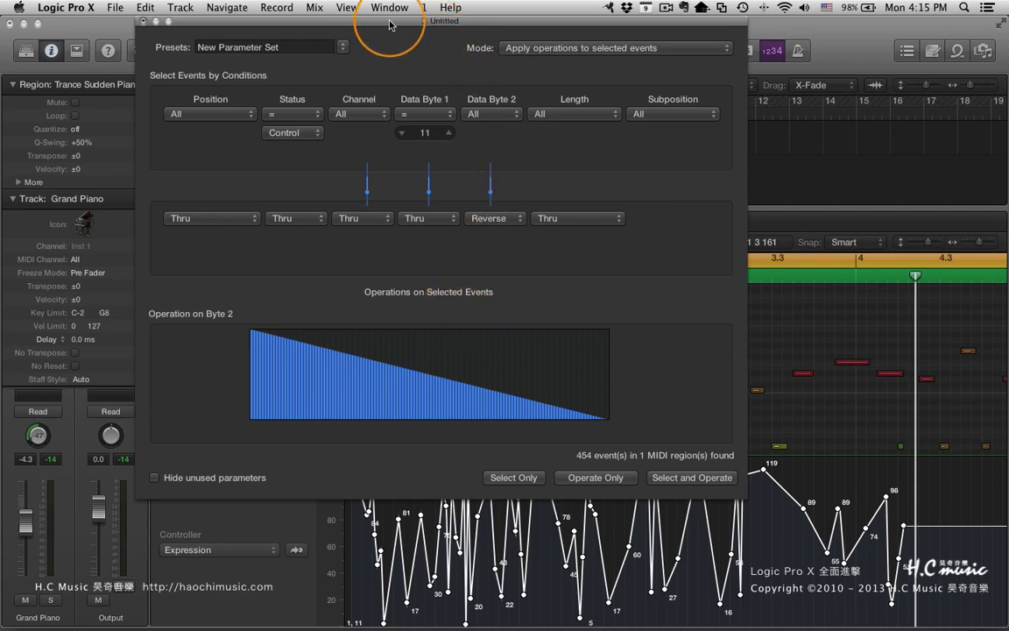
# Step: Reposition the MIDI Transform window and review the available modes for handling selected events
pyautogui.moveTo(390, 24); pyautogui.dragTo(513, 61)
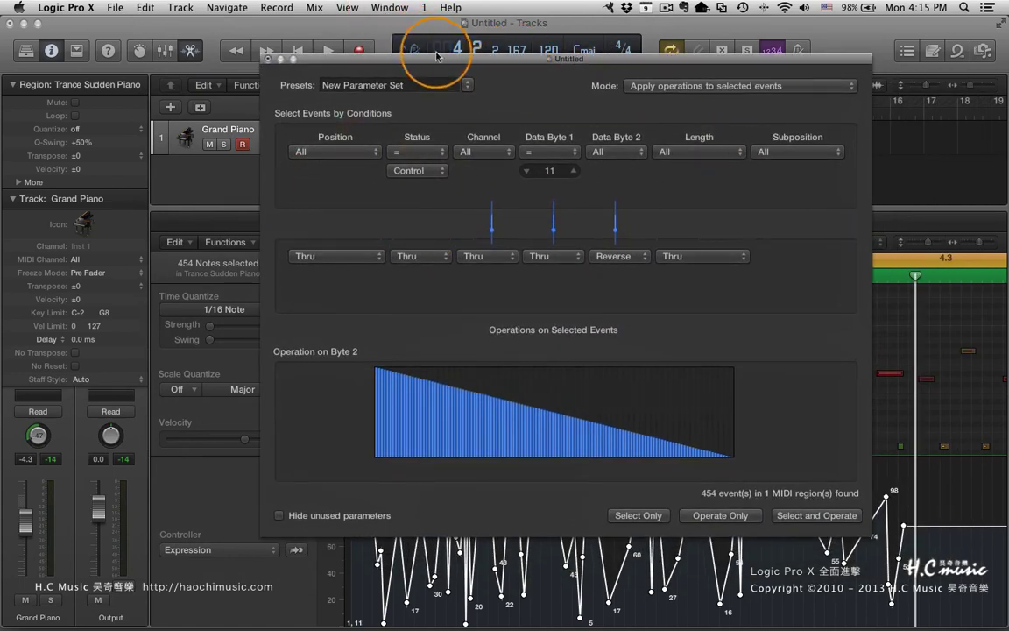
pyautogui.moveTo(441, 61); pyautogui.dragTo(271, 73)
pyautogui.click(517, 99)
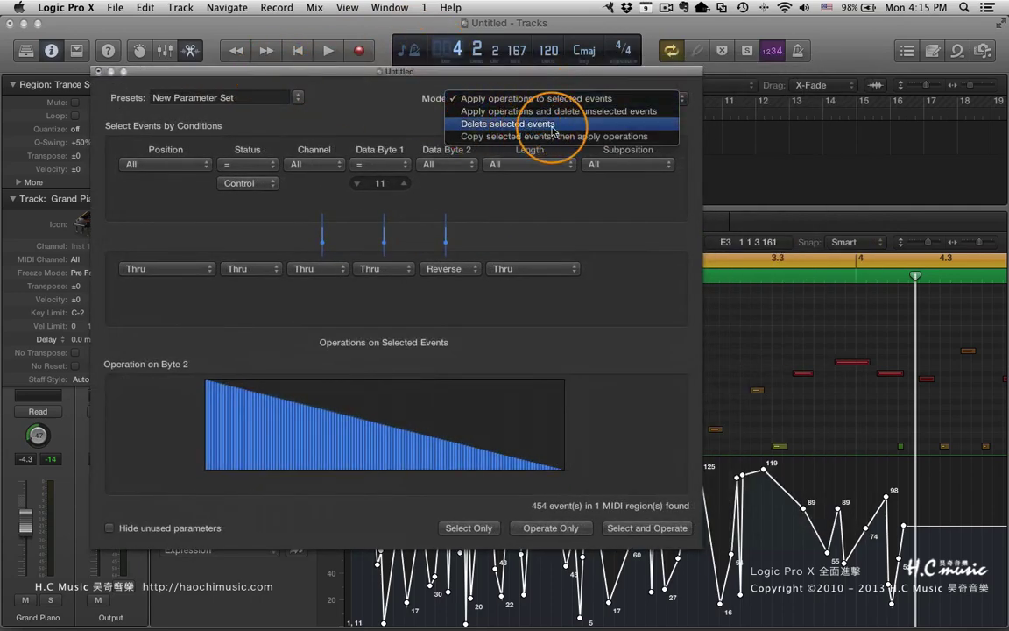
pyautogui.click(364, 72)
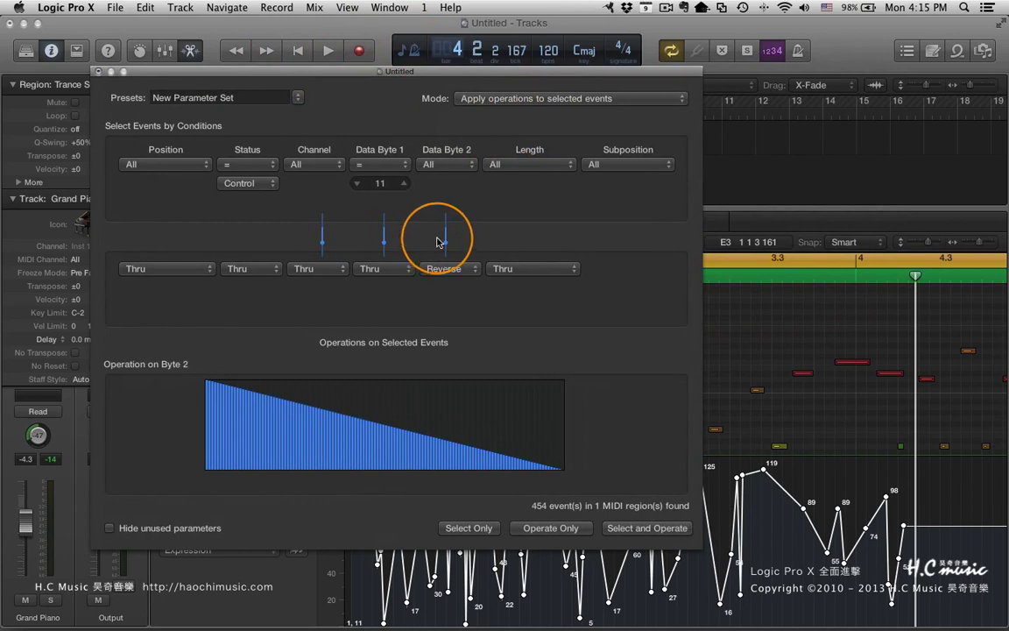
# Step: Set the Status condition to Note and the Pitch condition to Inside
pyautogui.click(257, 183)
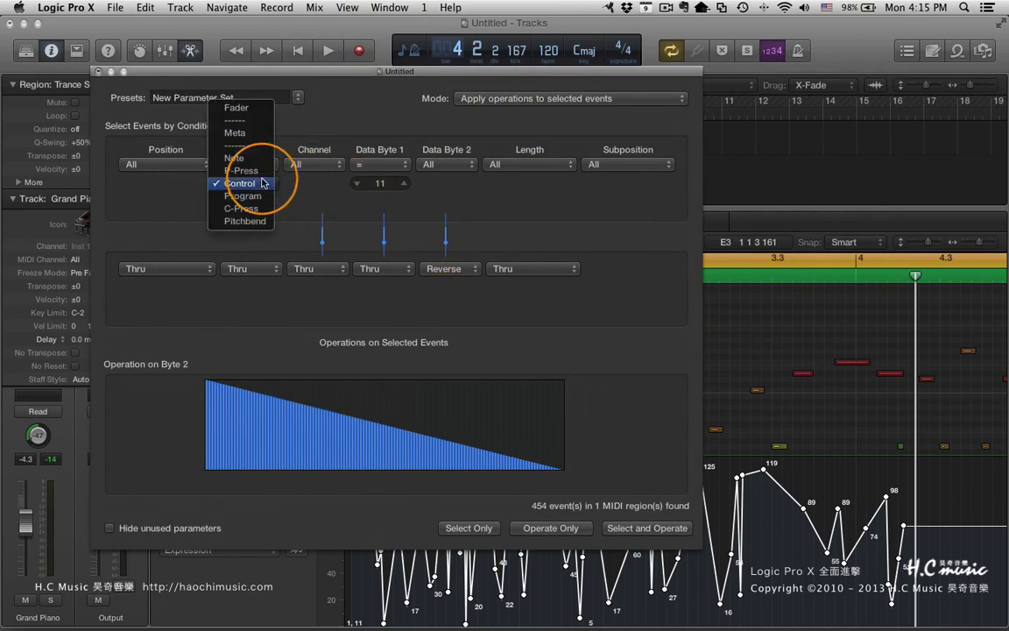
pyautogui.click(254, 160)
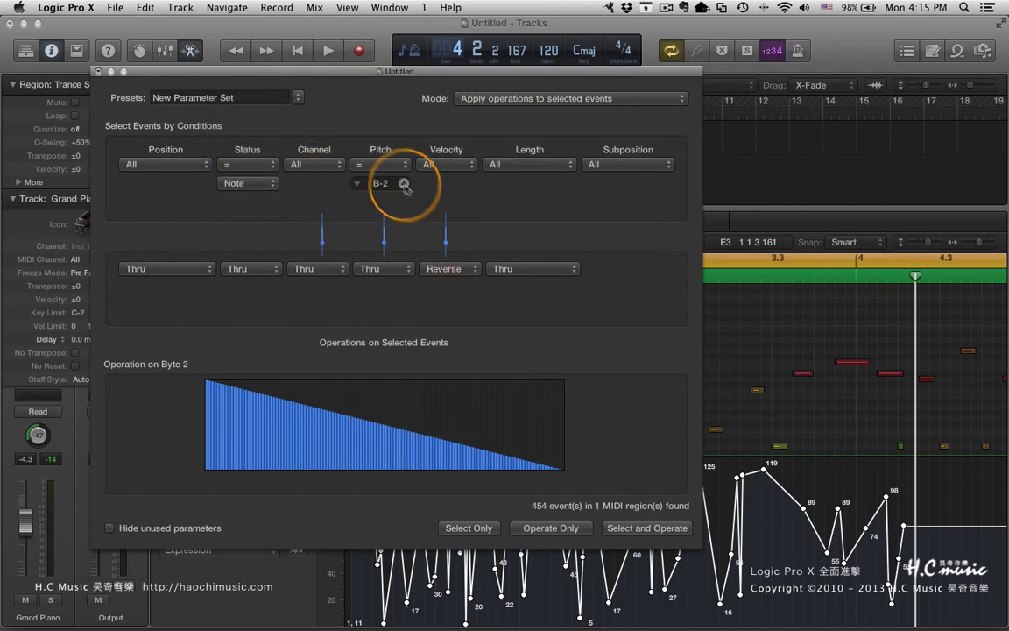
pyautogui.click(392, 169)
pyautogui.click(386, 151)
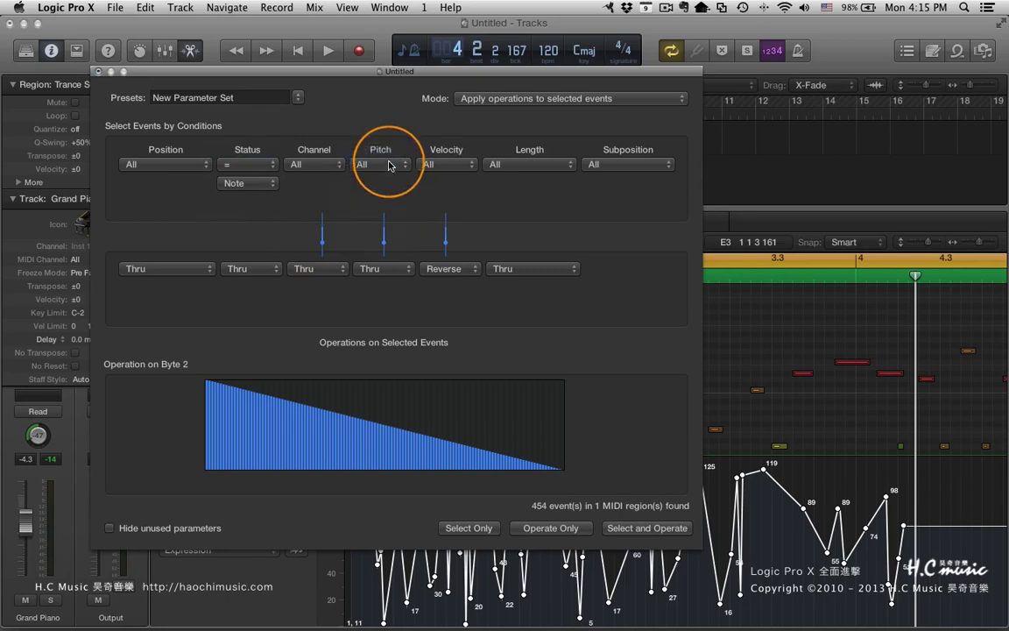
pyautogui.click(391, 167)
pyautogui.click(371, 227)
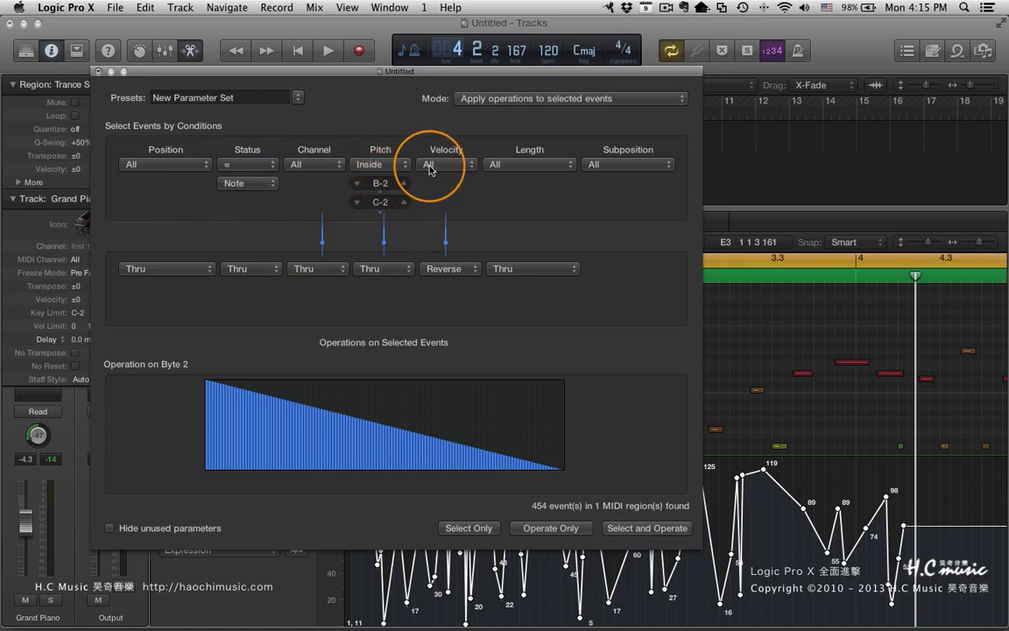
pyautogui.click(526, 98)
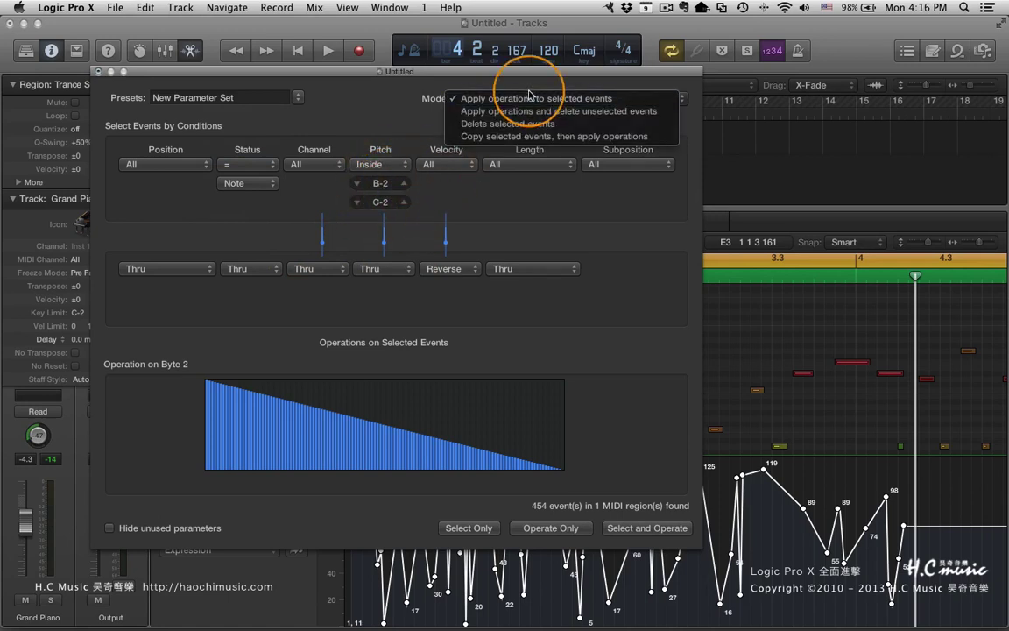
pyautogui.click(471, 187)
pyautogui.click(534, 161)
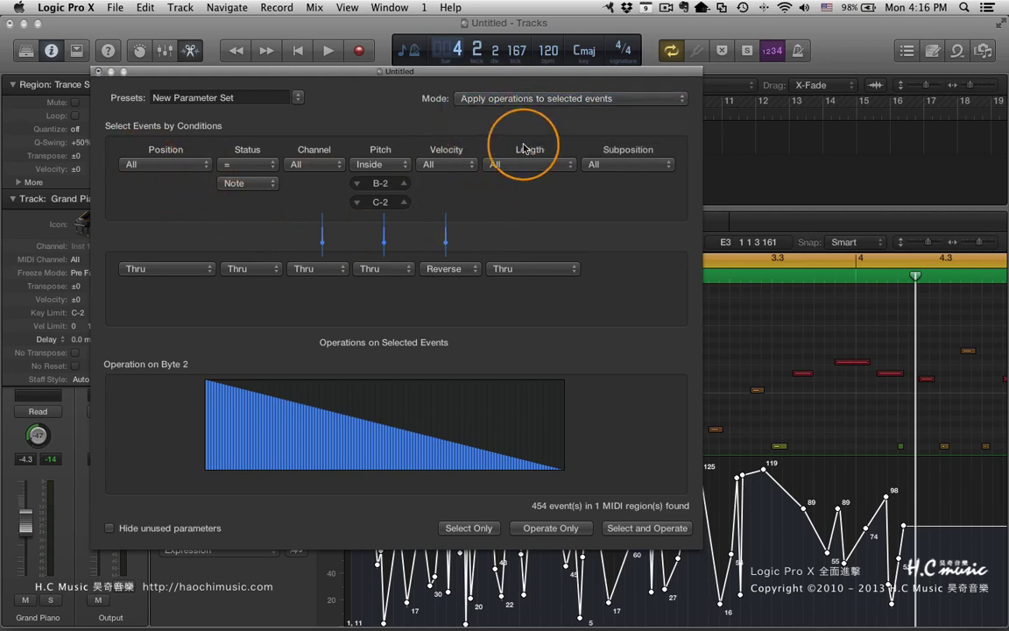
pyautogui.click(514, 199)
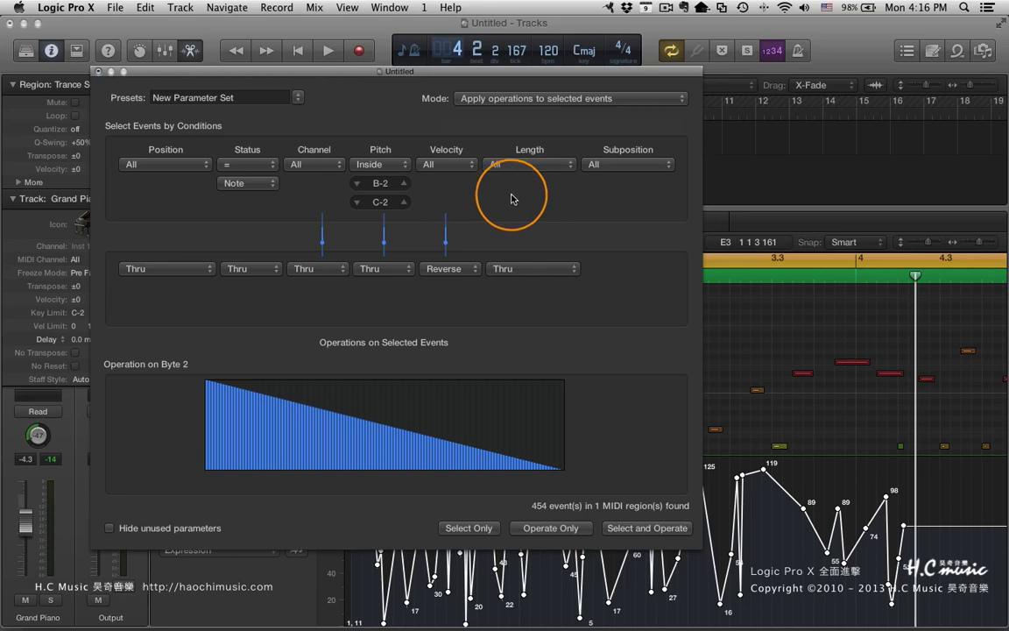
pyautogui.moveTo(347, 73); pyautogui.dragTo(334, 25)
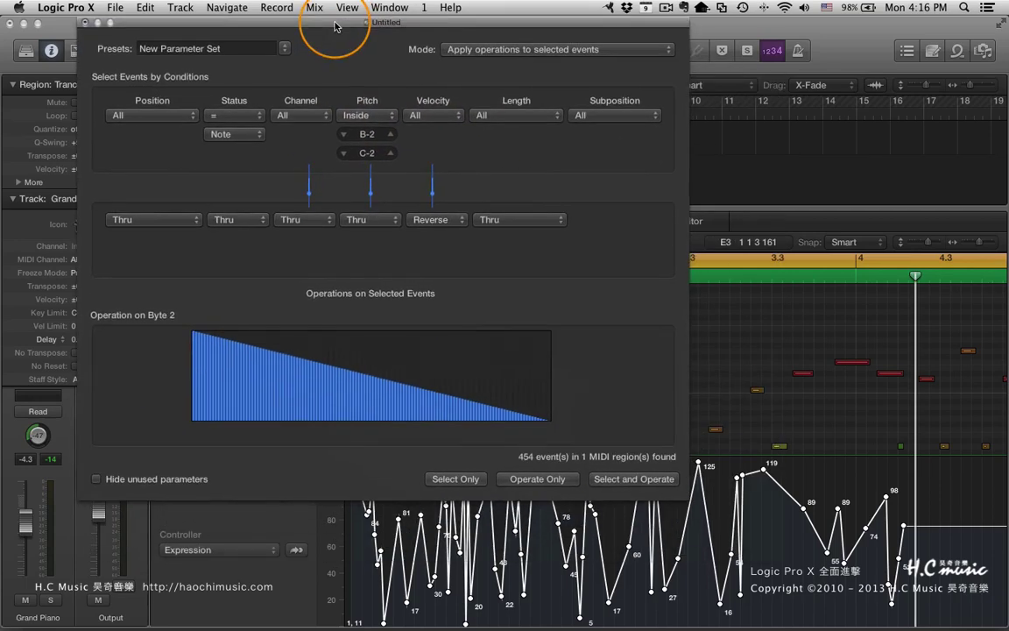